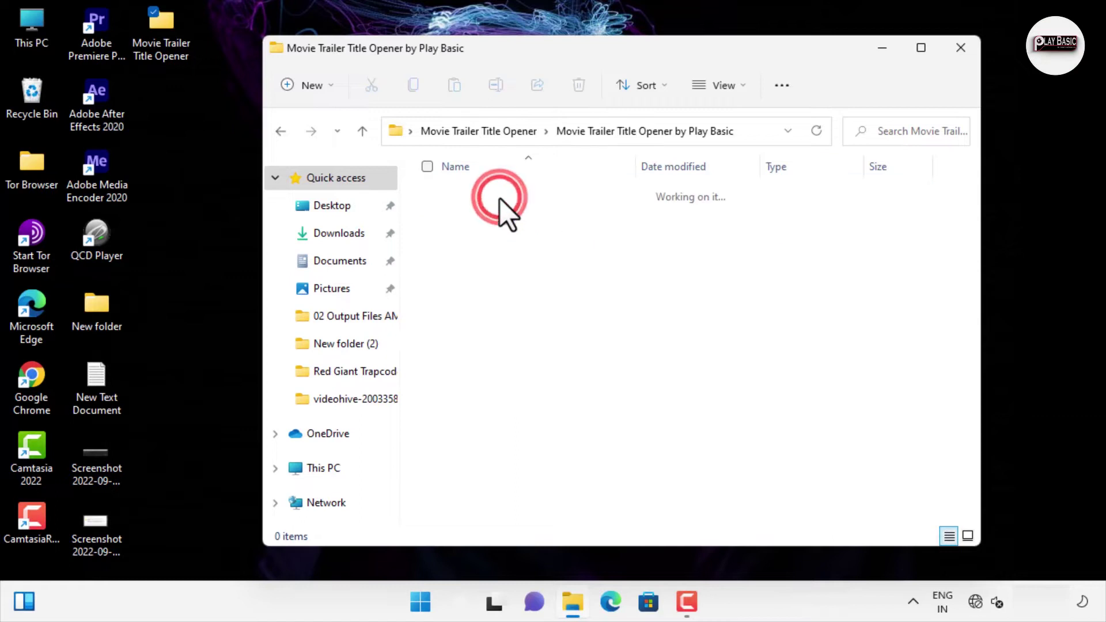
Open the After Effects project "Movie Trailer Title Opener by Play Basic" and accept the font substitution
click(426, 248)
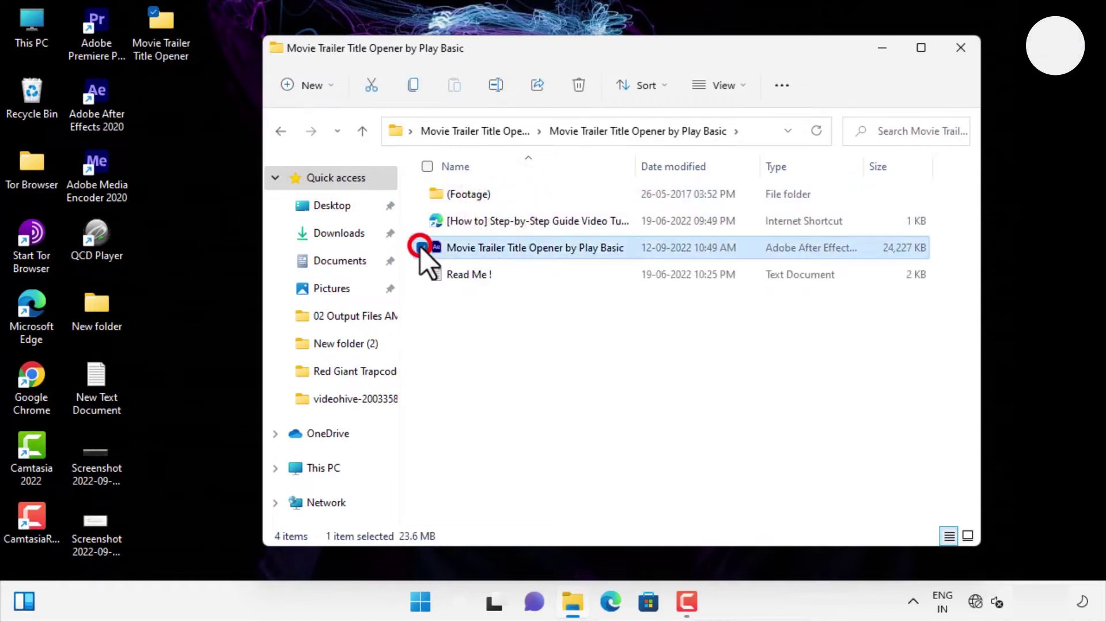
double_click(522, 249)
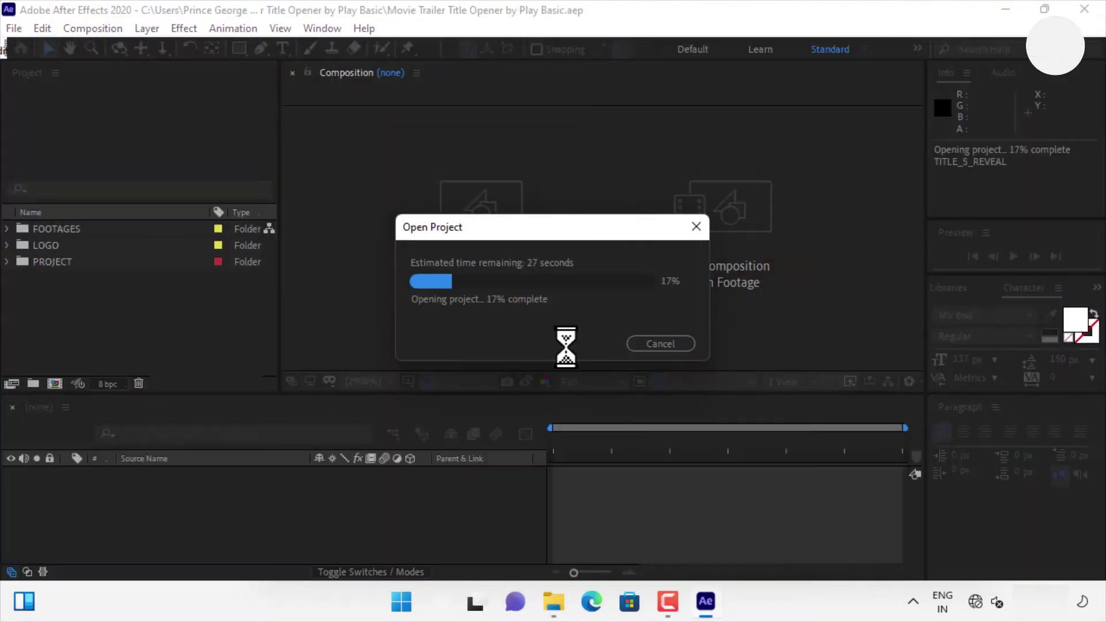
click(740, 334)
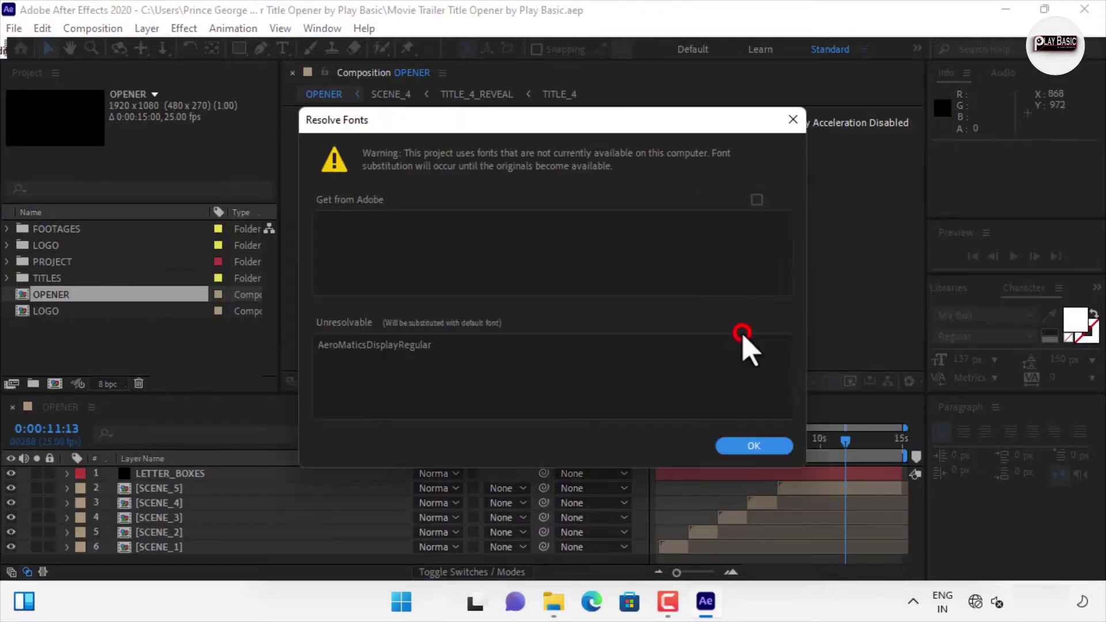
click(749, 448)
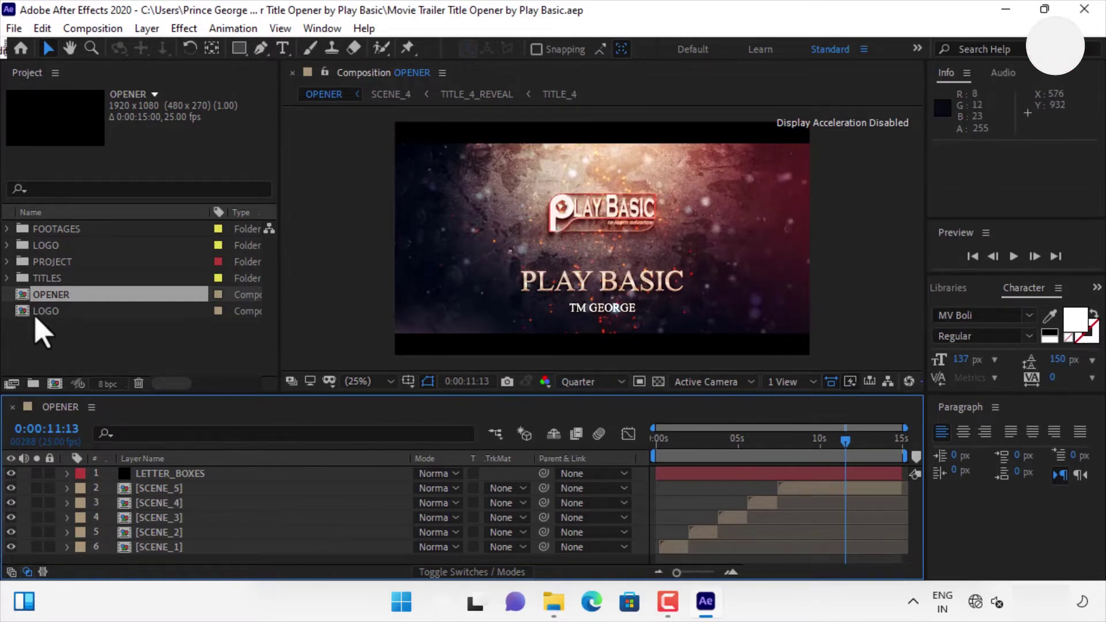
Expand the TITLES folder in the project and move the OPENER composition's playhead to 0:00:01:00
double_click(54, 278)
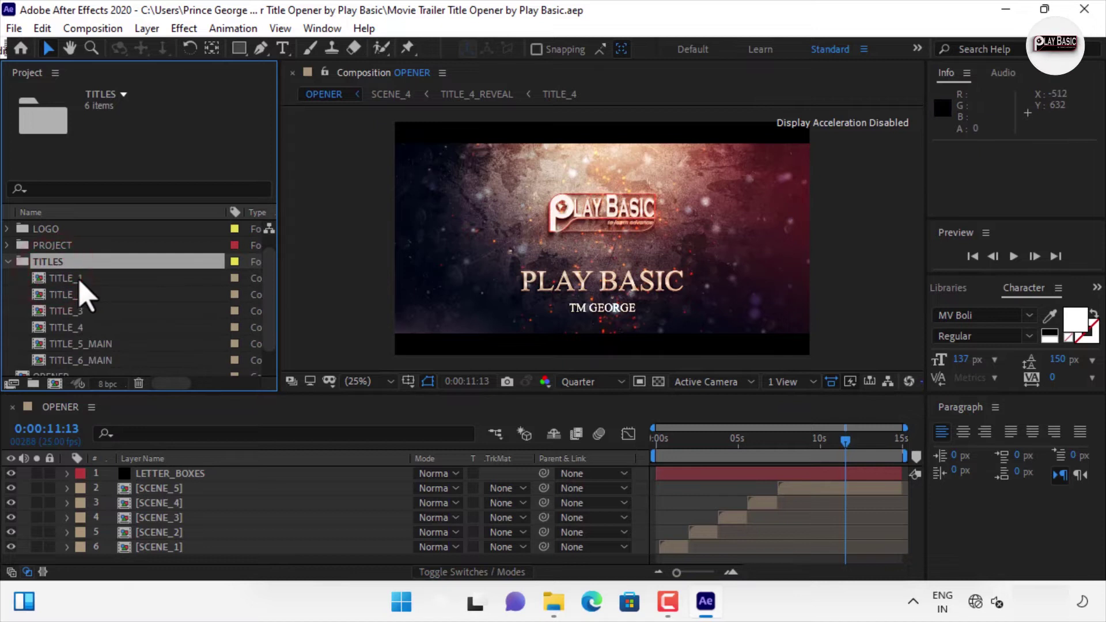
drag(847, 441, 669, 493)
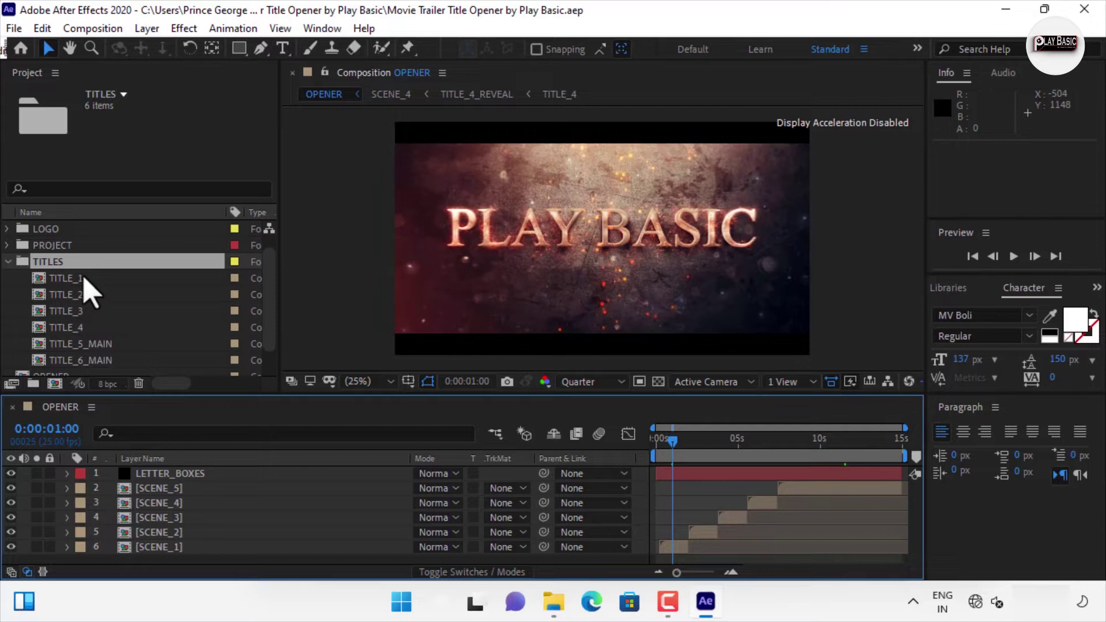
Open the TITLE_1 composition and replace its text layer's wording with "your text"
double_click(85, 279)
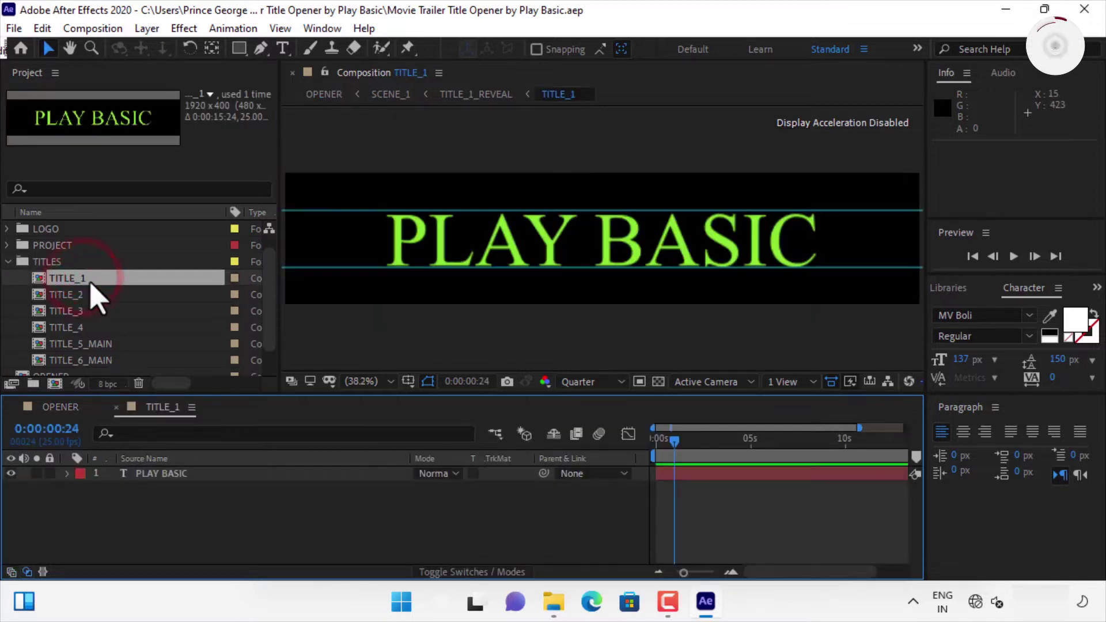
click(173, 473)
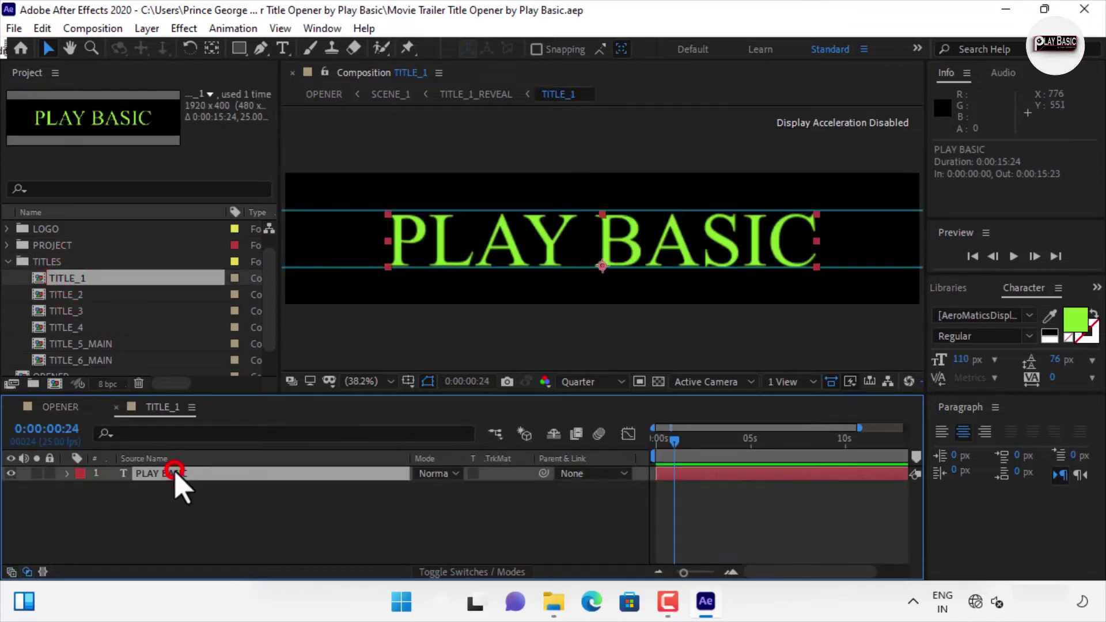
double_click(812, 231)
click(814, 232)
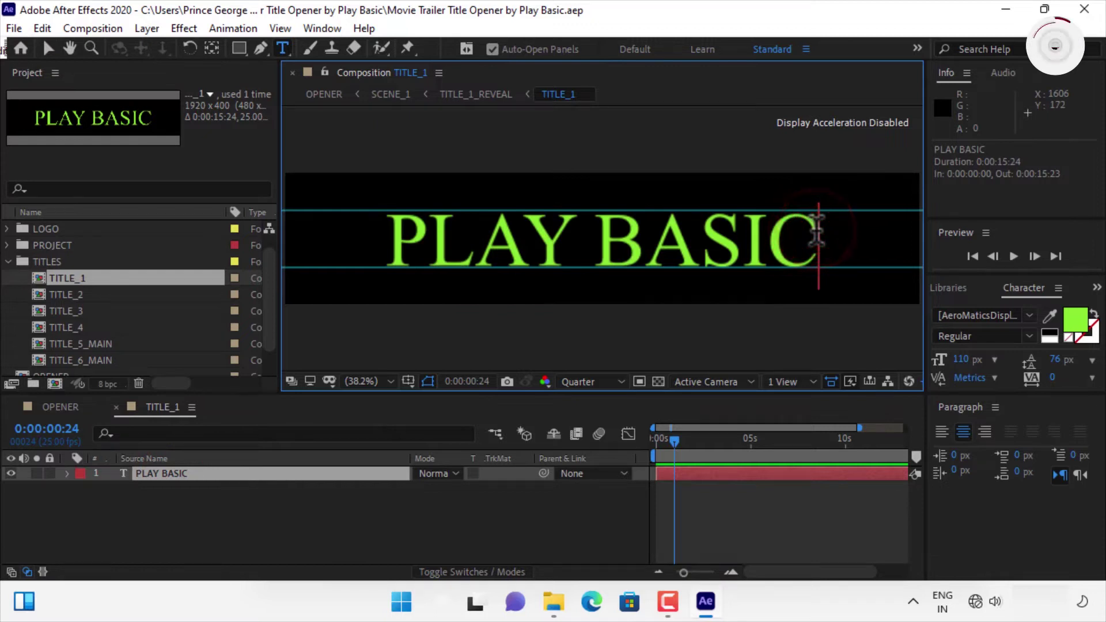
key(BackSpace)
key(BackSpace)
key(BackSpace)
key(BackSpace)
key(BackSpace)
key(BackSpace)
key(BackSpace)
key(BackSpace)
key(BackSpace)
key(BackSpace)
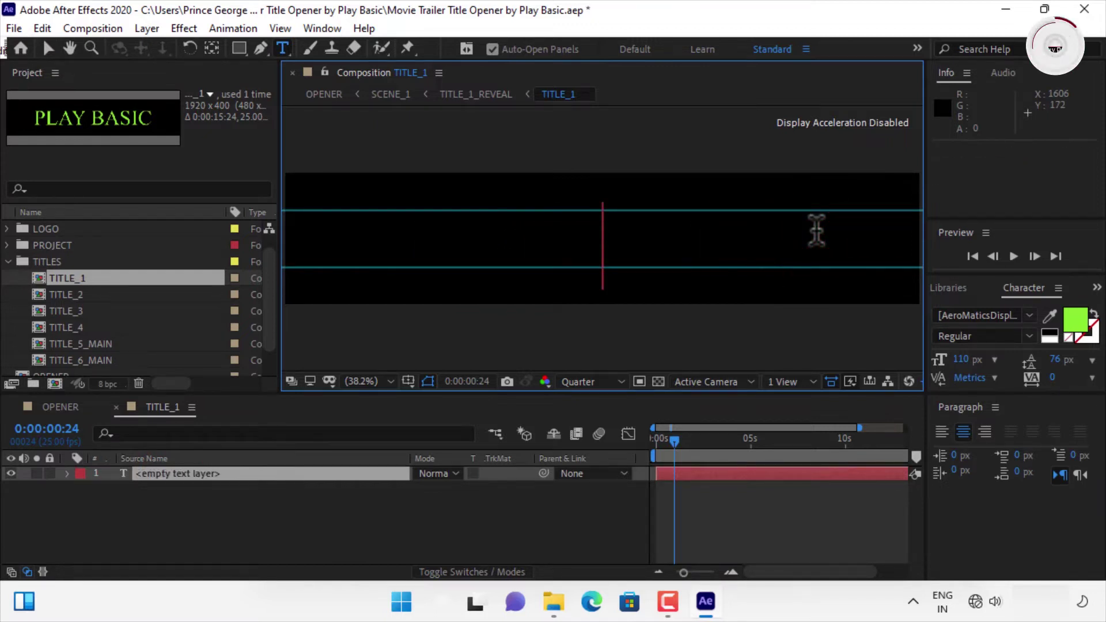
text(your te)
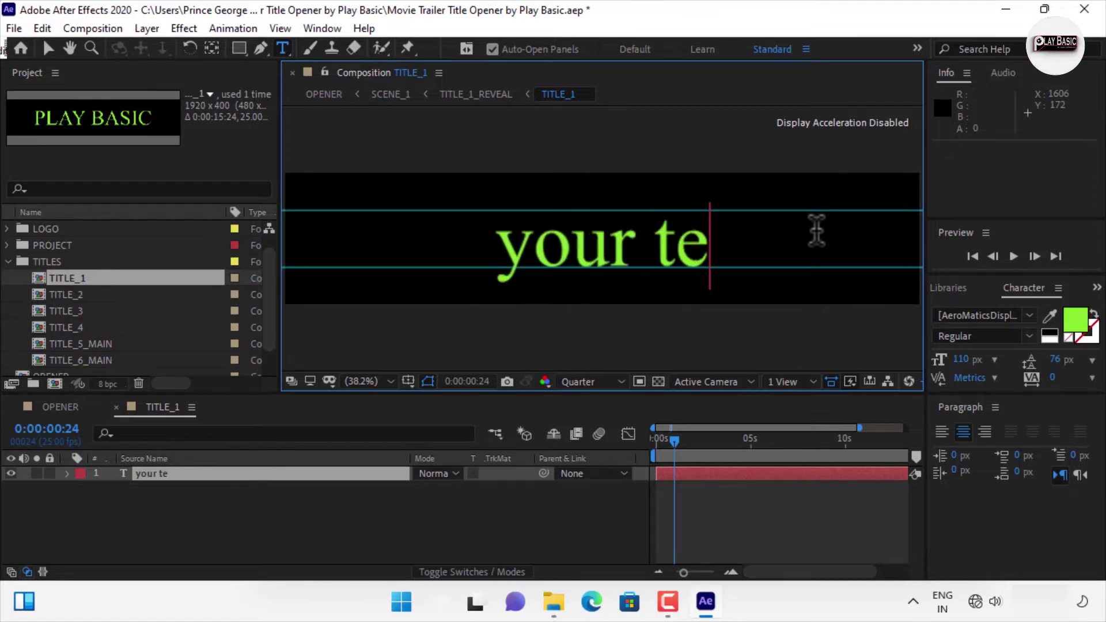
text(xt)
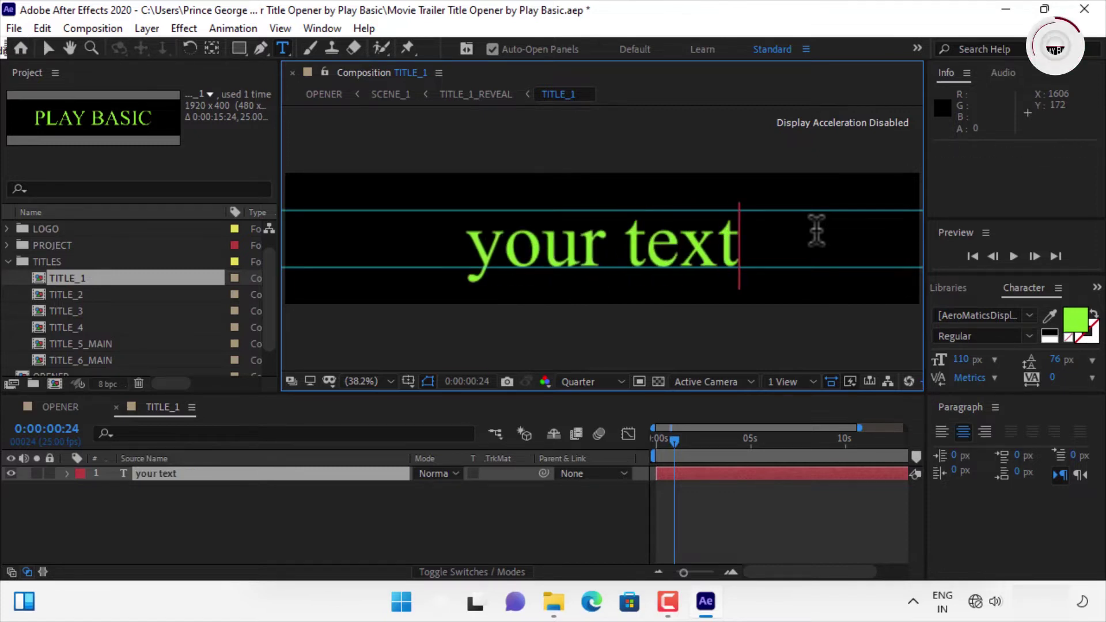
Check the edited title in the OPENER composition and select all six title compositions in the TITLES folder
click(60, 409)
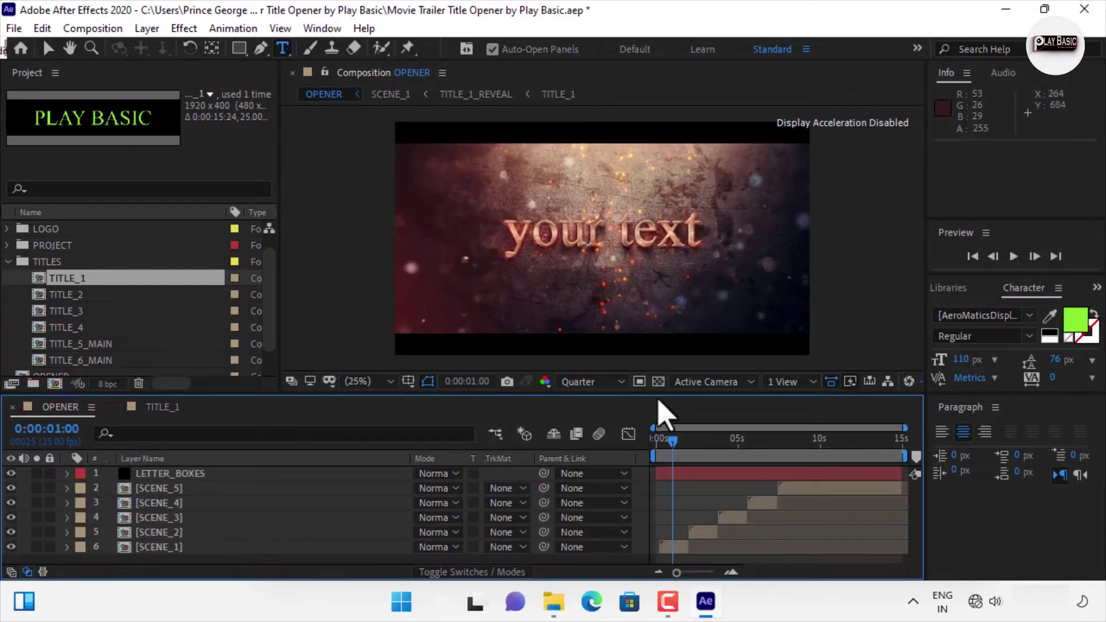
drag(266, 285, 269, 299)
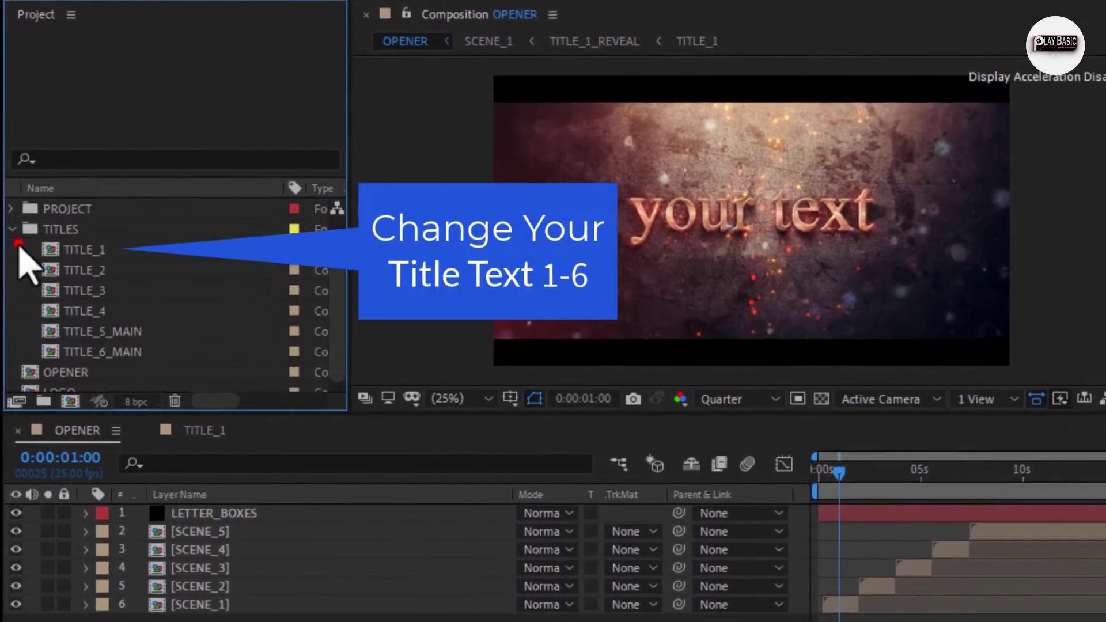
drag(14, 257, 111, 349)
drag(172, 370, 173, 372)
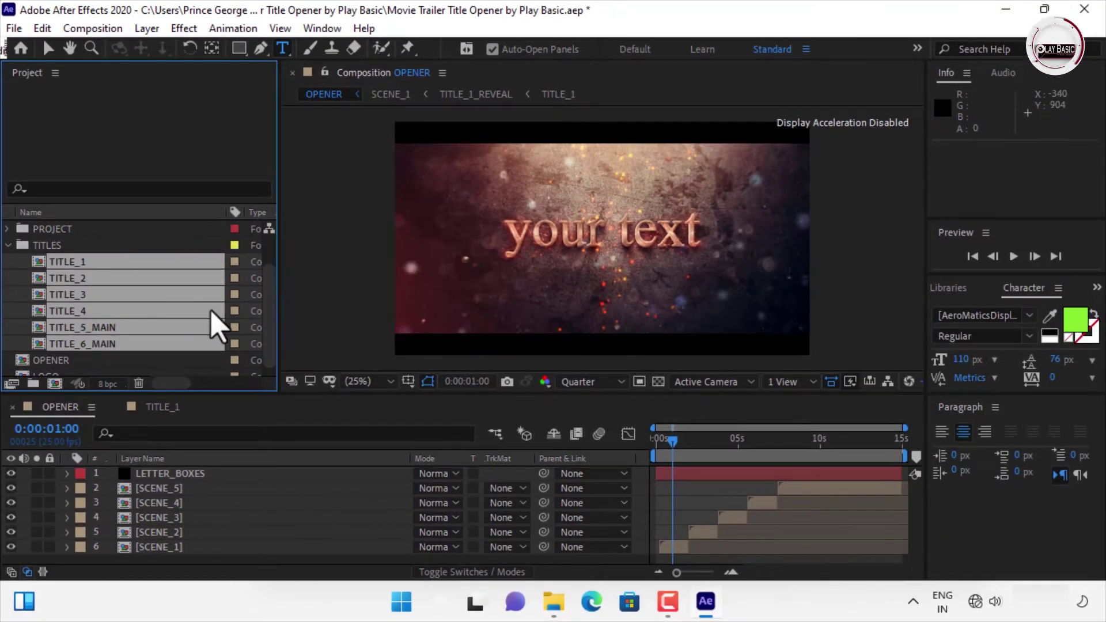
Open the TITLE_2 composition and replace its text layer's wording with "your text"
click(74, 290)
double_click(74, 292)
key(space)
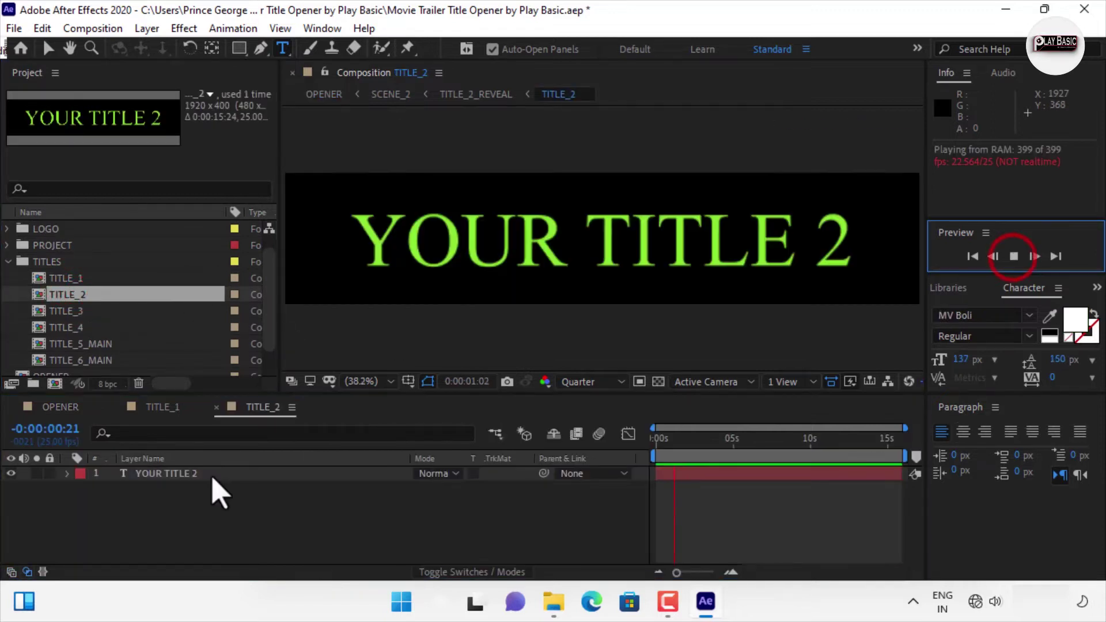
click(210, 477)
key(Return)
key(BackSpace)
text(your text)
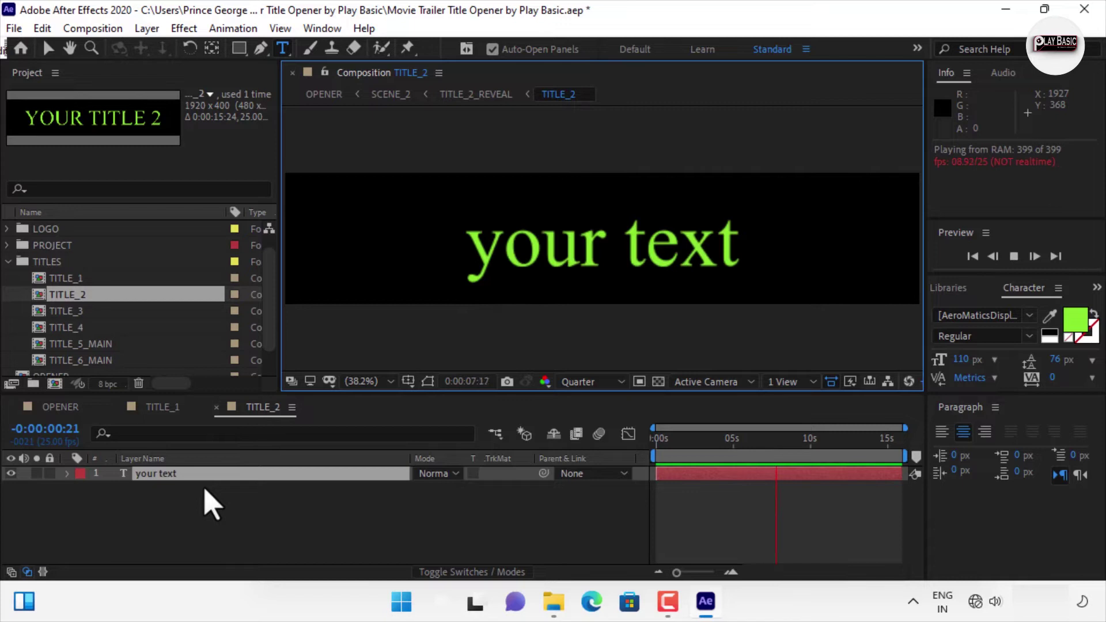
Open the TITLE_3 composition and replace its text layer's wording with "your text"
double_click(76, 311)
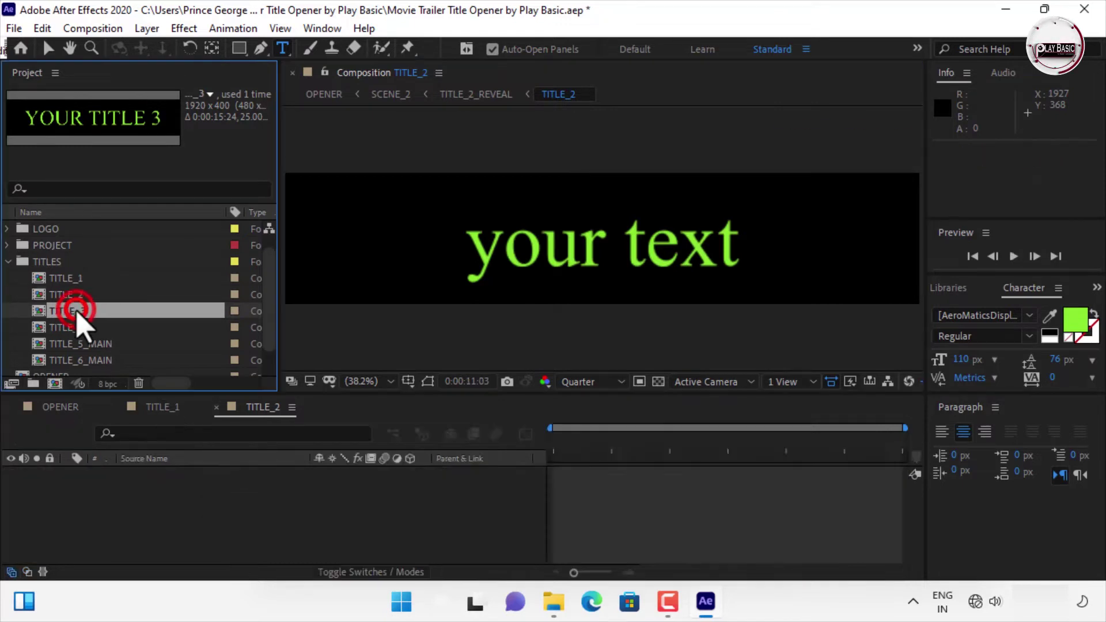
key(space)
click(205, 472)
key(Return)
text(your)
key(Return)
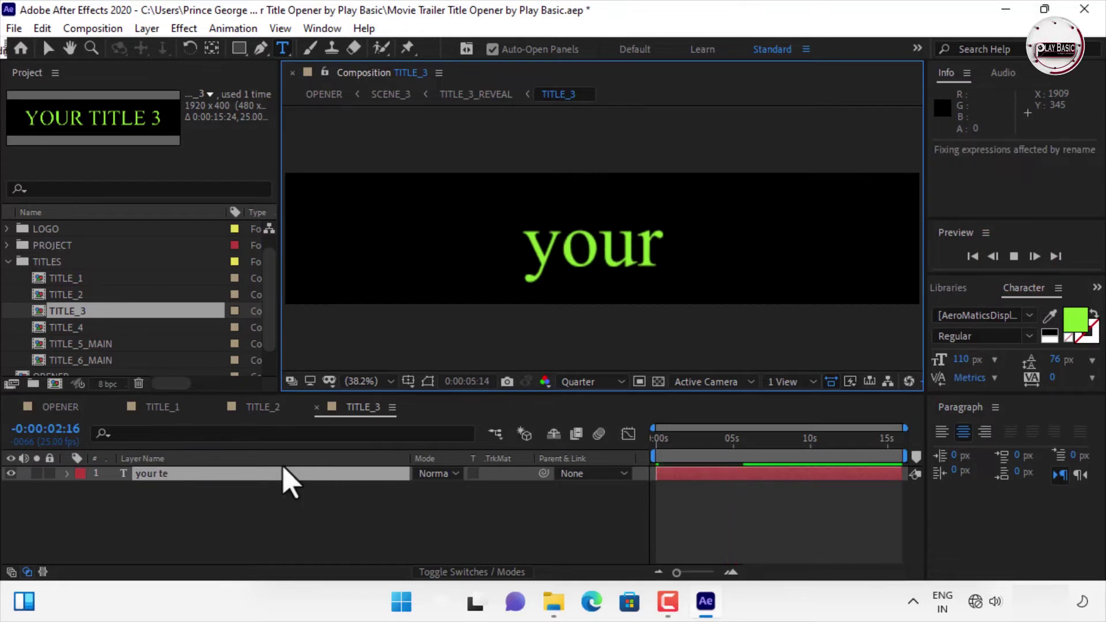
key(Return)
text(your text)
key(Return)
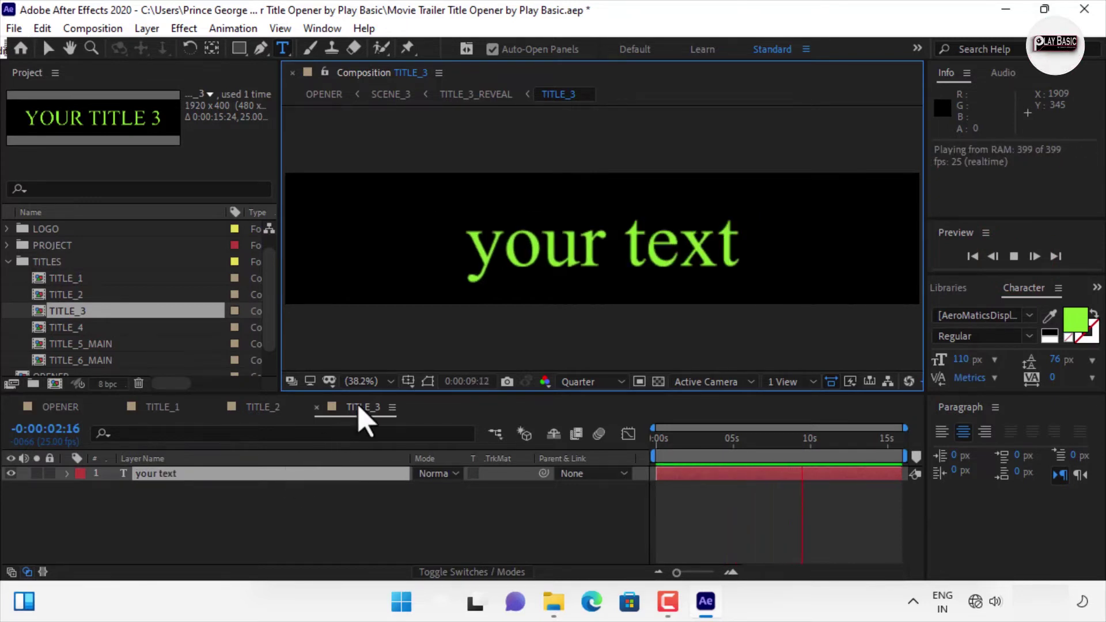
Replace the text in the TITLE_4 composition with "your text" and play a preview of it
double_click(54, 327)
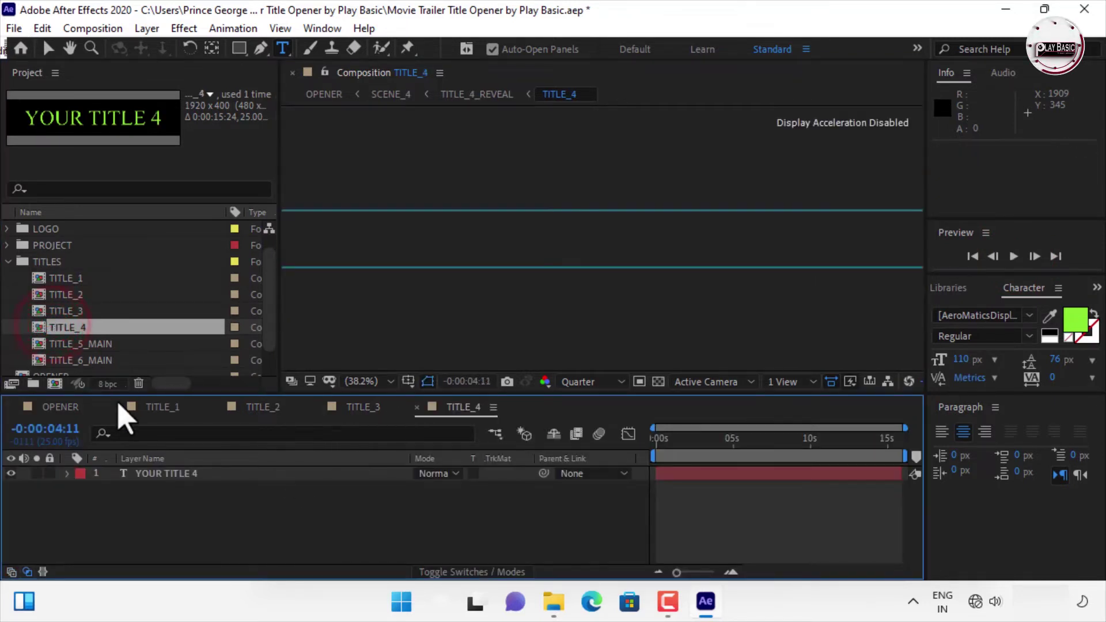
click(159, 477)
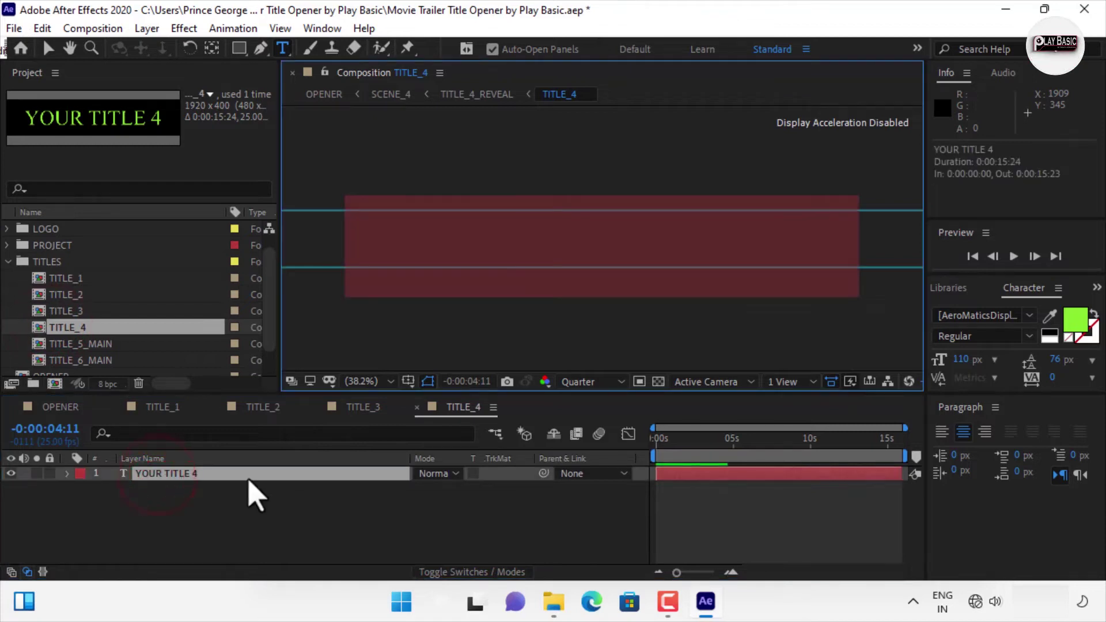
text(you)
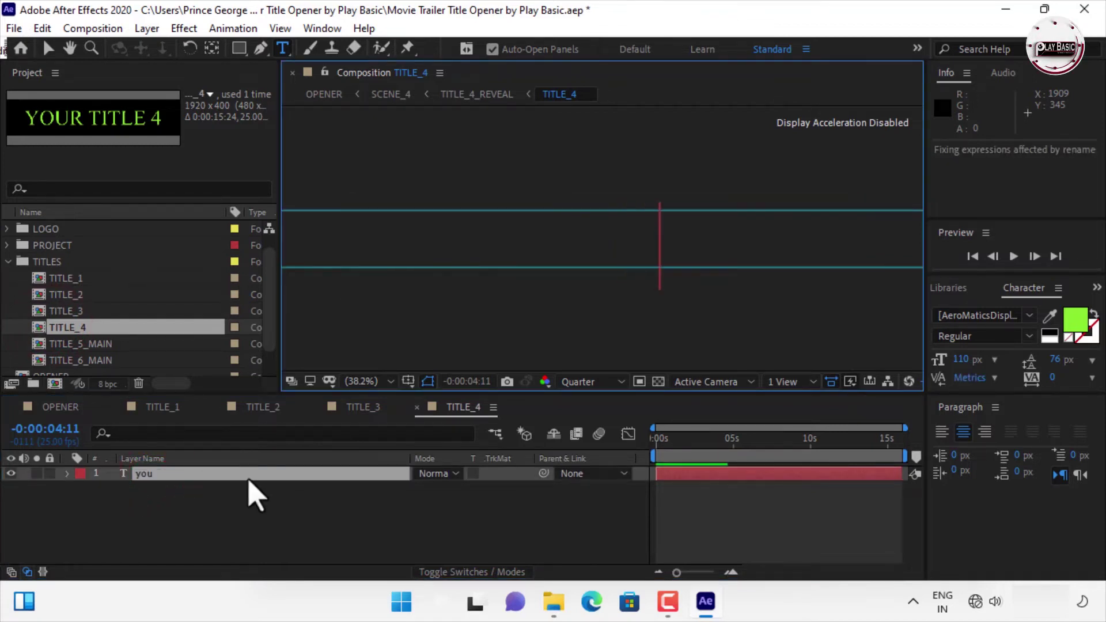
text(r text)
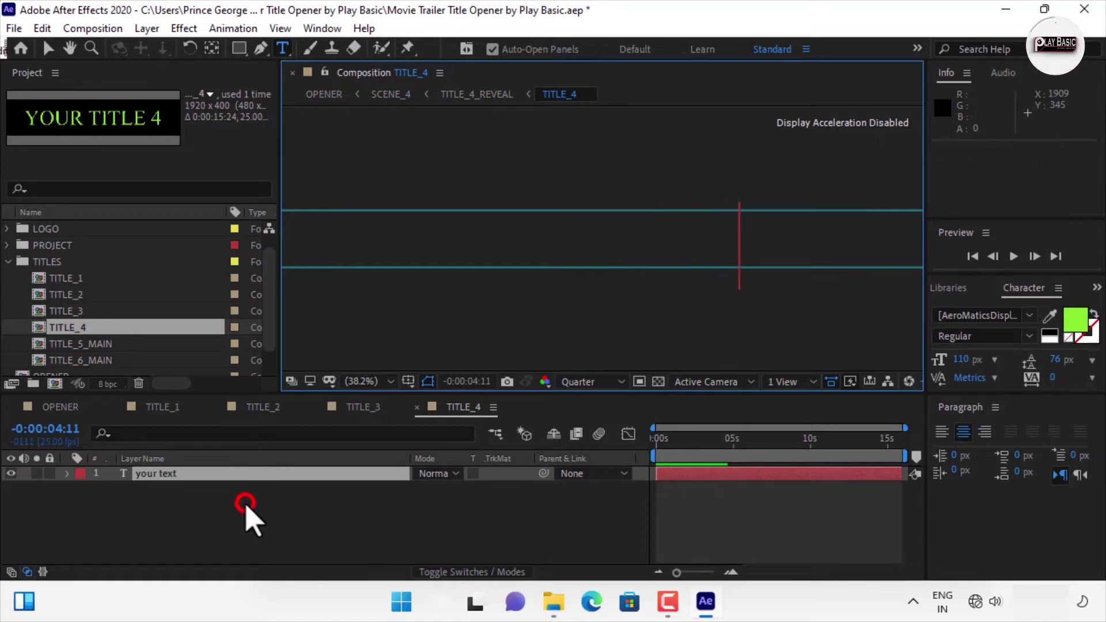
click(248, 516)
key(space)
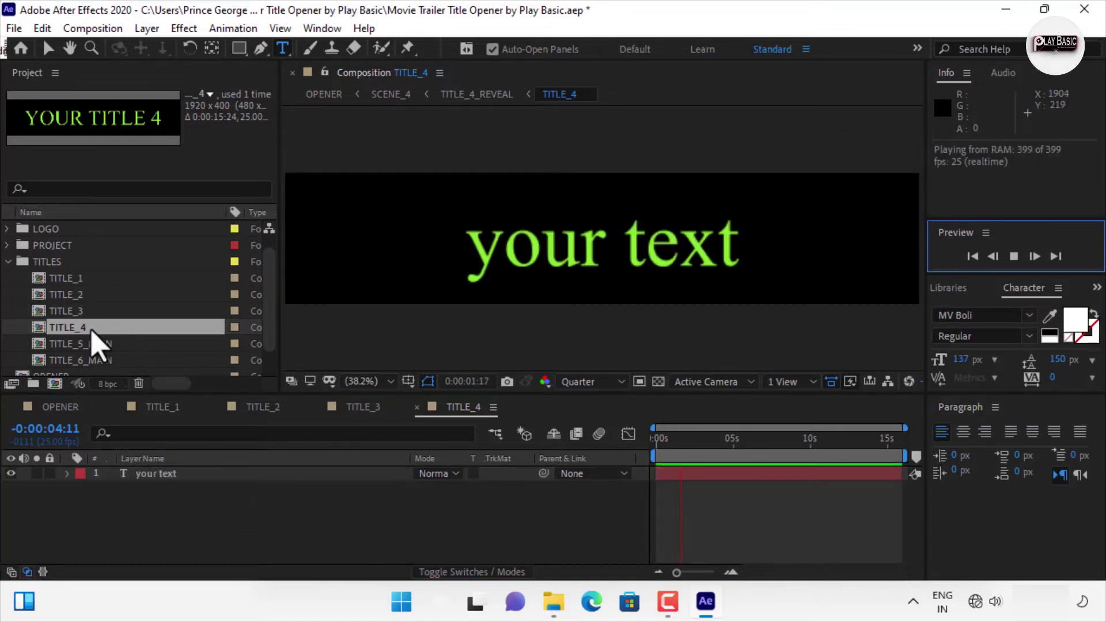
Open the TITLE_5_MAIN composition and replace its text layer's wording with "your tex t"
drag(268, 270, 279, 308)
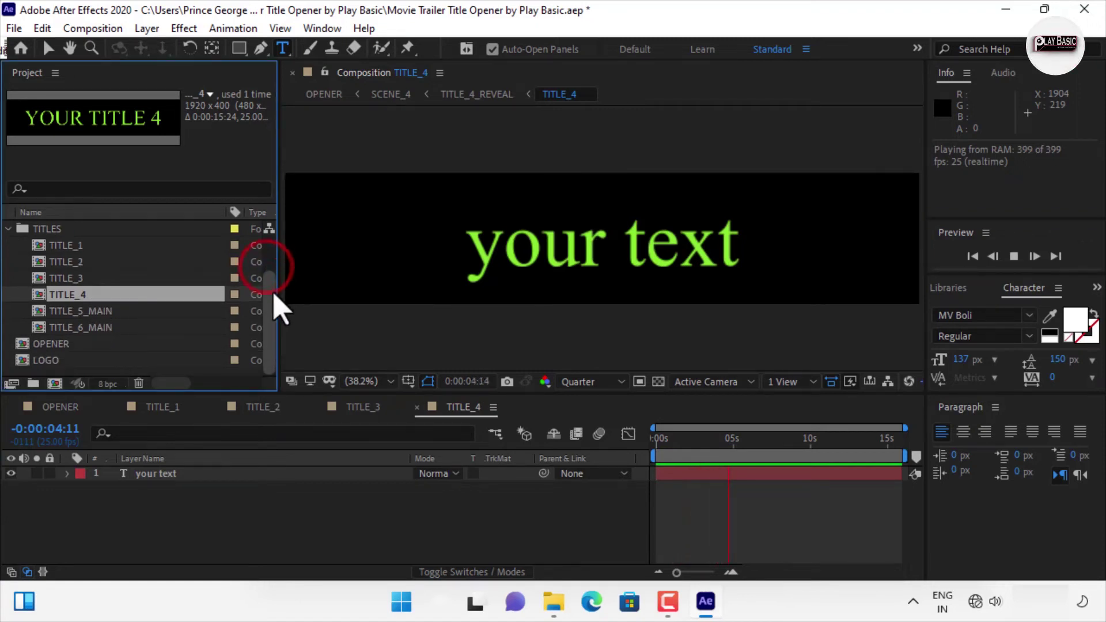
double_click(92, 311)
key(space)
click(173, 473)
double_click(173, 473)
text(your tex t)
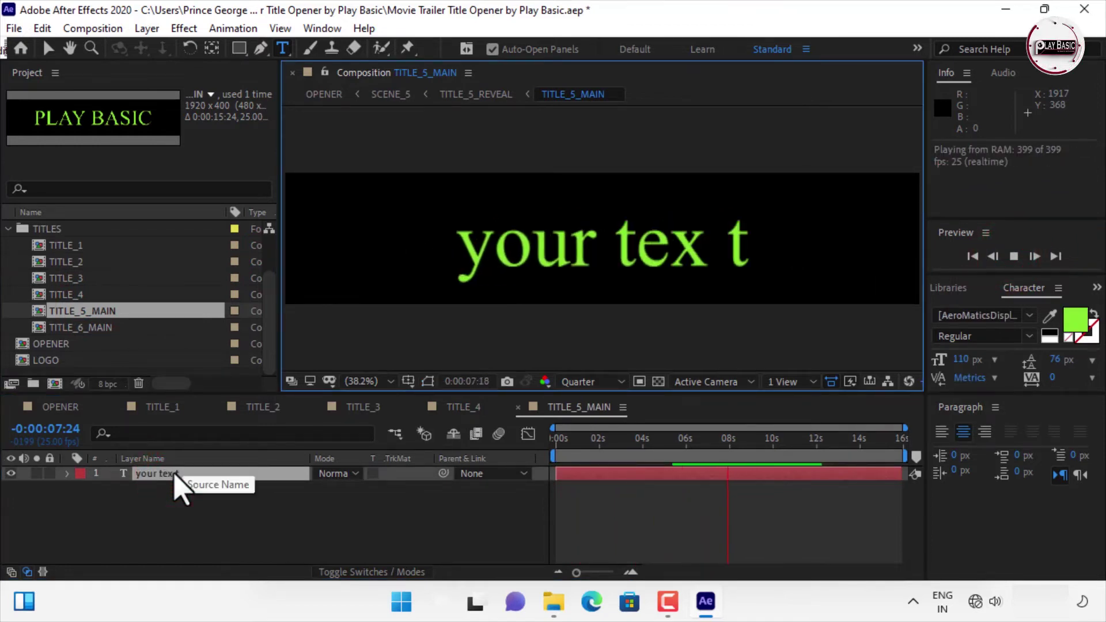
Open the TITLE_6_MAIN composition and replace its text layer's wording with "your tag line"
double_click(95, 327)
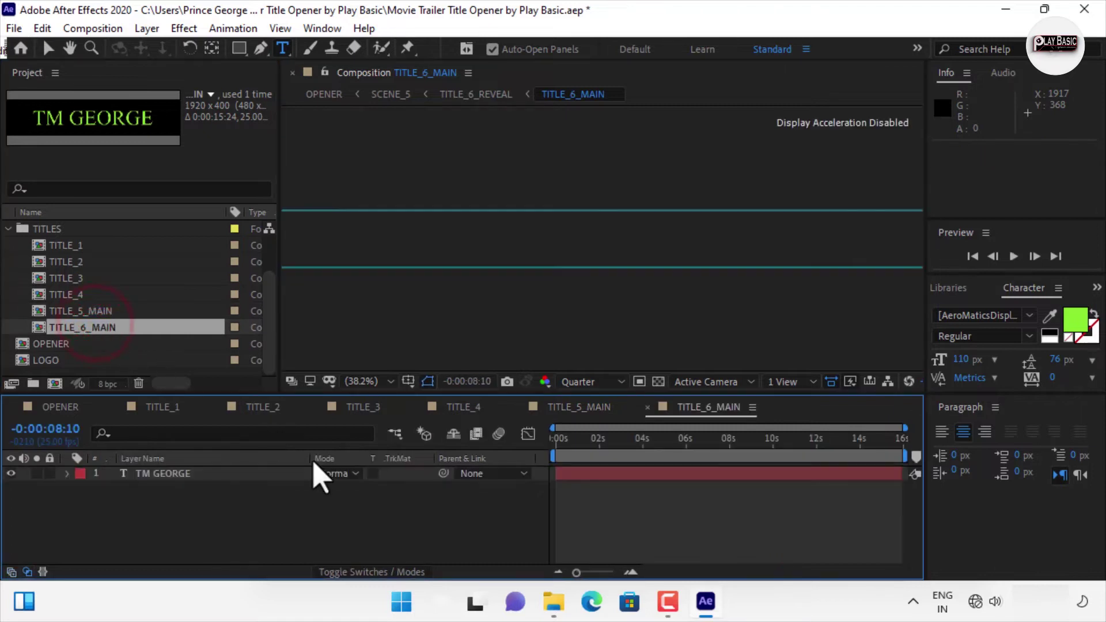
click(208, 474)
key(space)
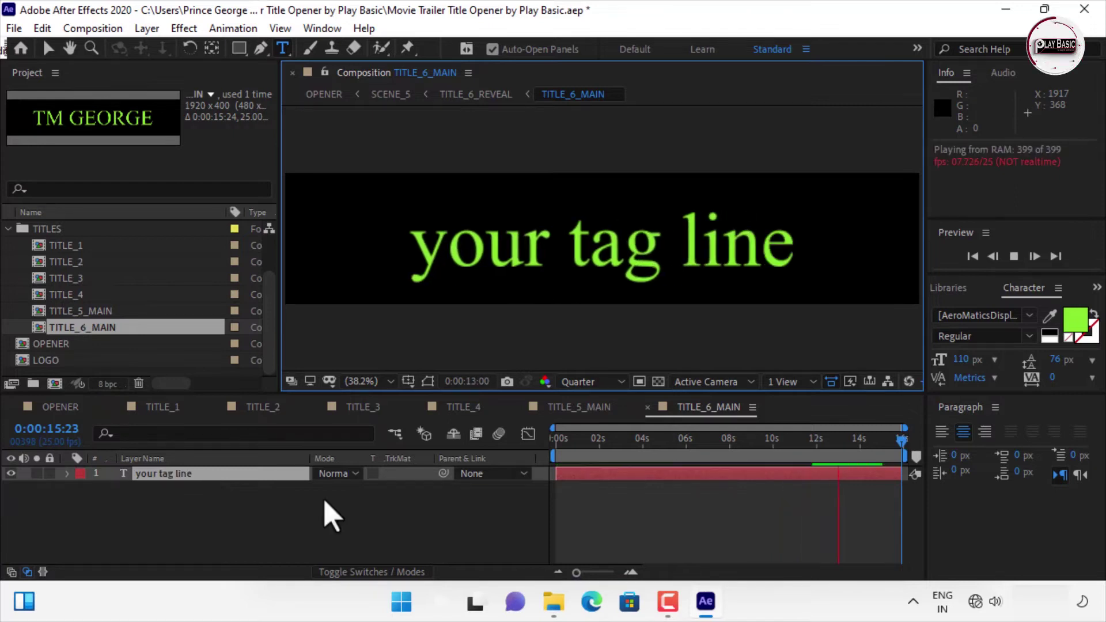
Collapse the TITLES folder and move the OPENER composition's playhead into the SCENE_5 section
scroll(278, 288, up, 3)
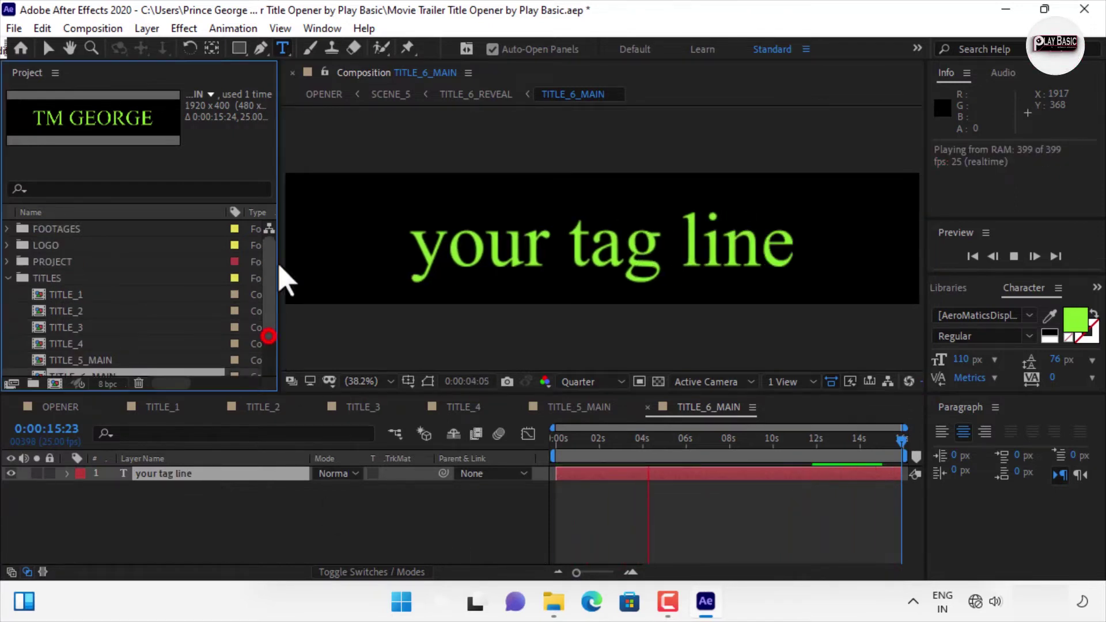
click(7, 278)
click(68, 407)
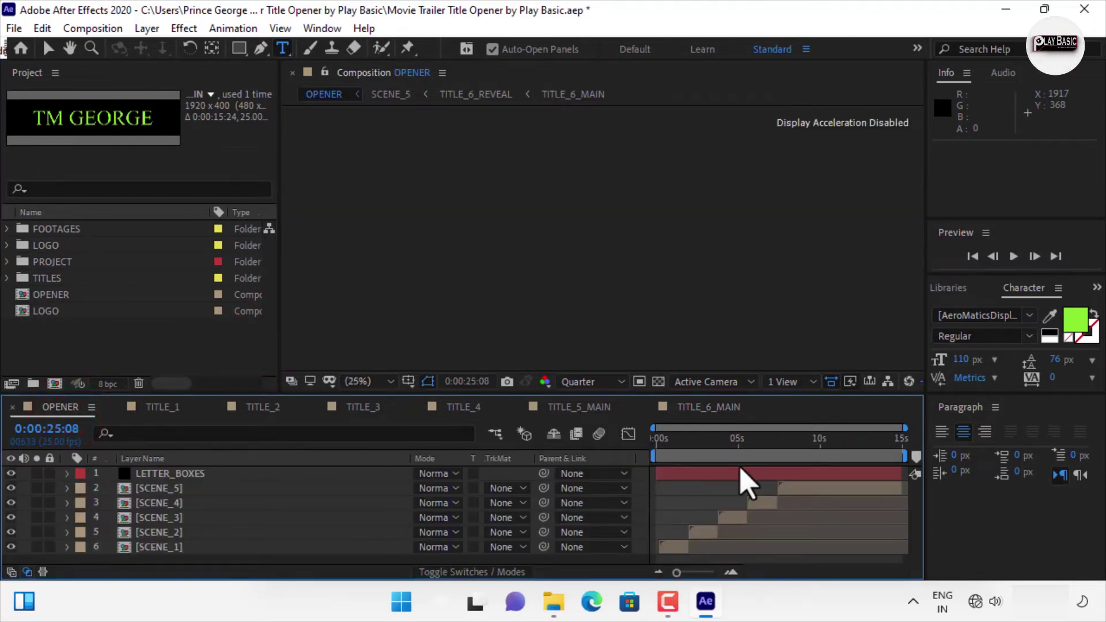
drag(860, 457, 866, 483)
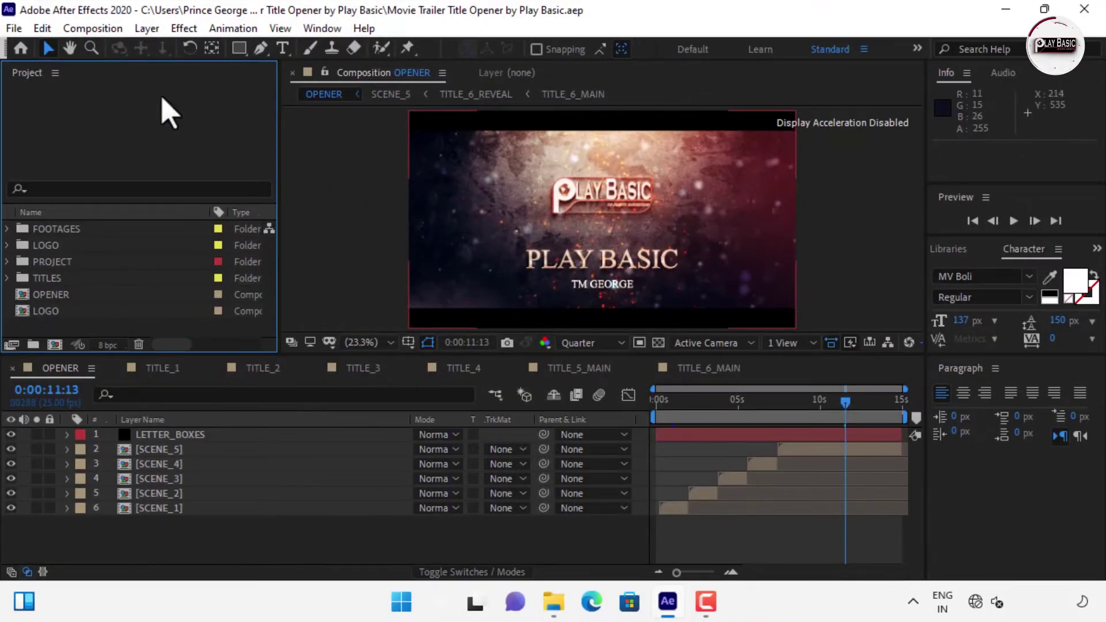
Import the Play Basic Logo PNG file from the LOGO folder on disk into the project
click(14, 28)
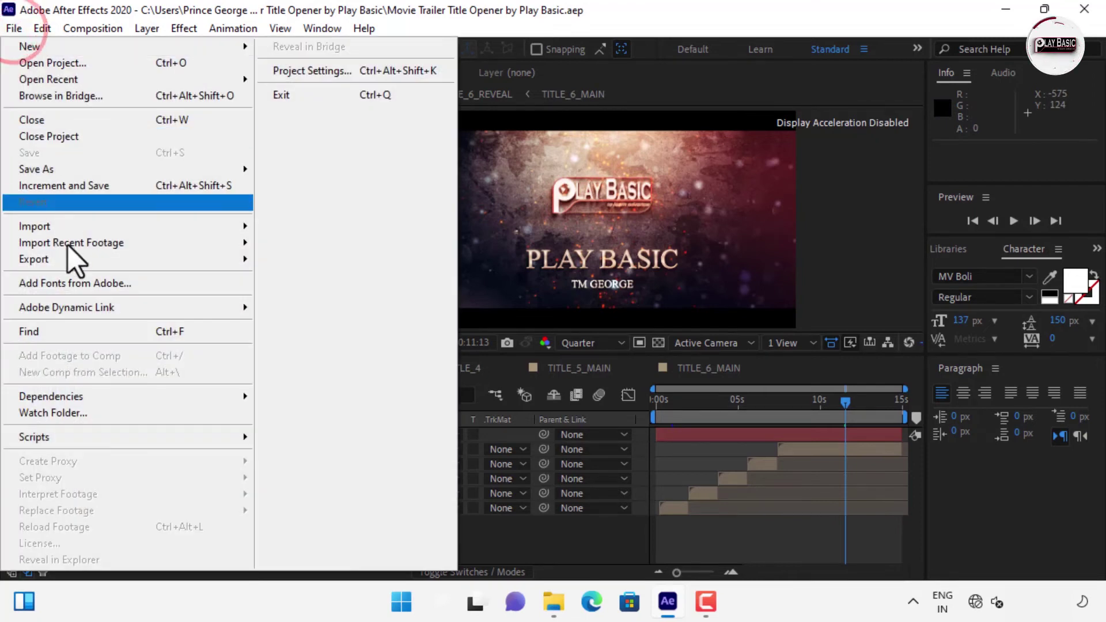
mouse_move(68, 245)
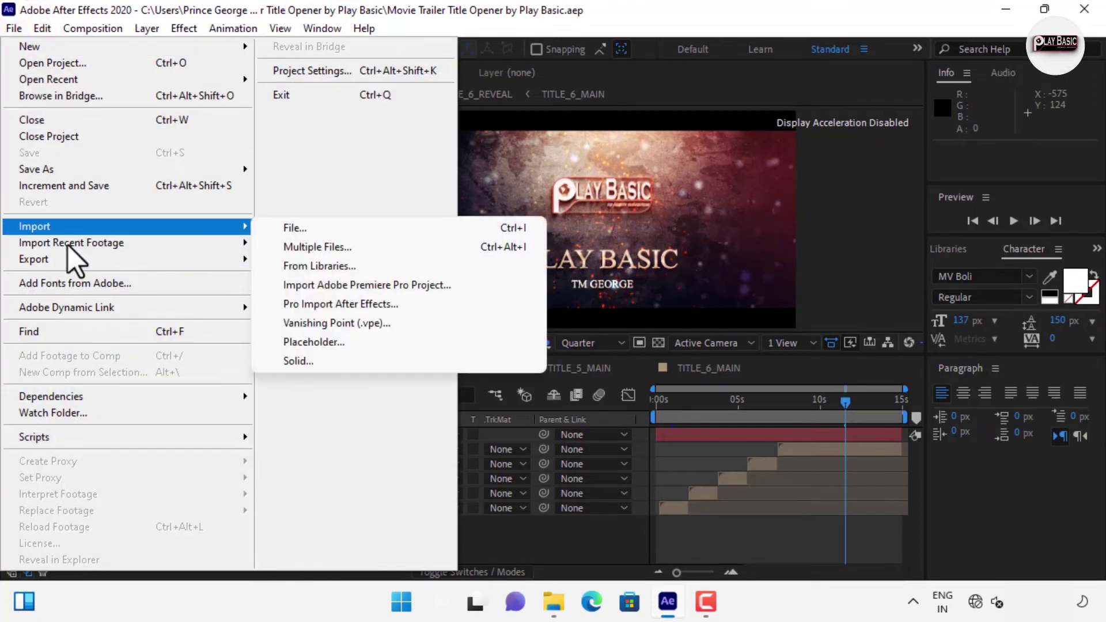
key(Right)
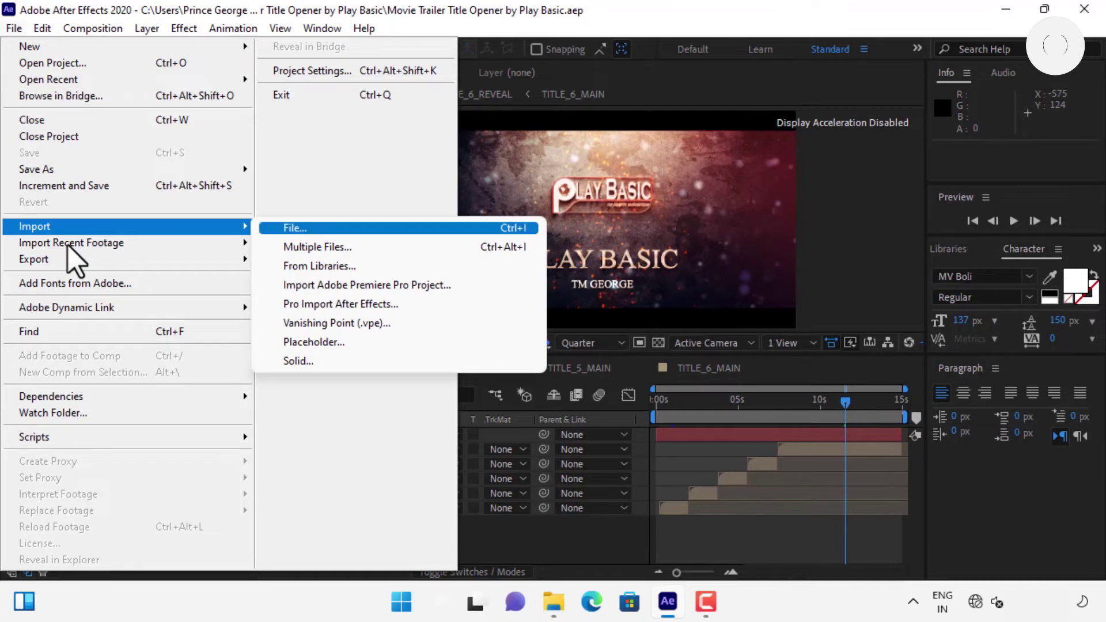
click(303, 230)
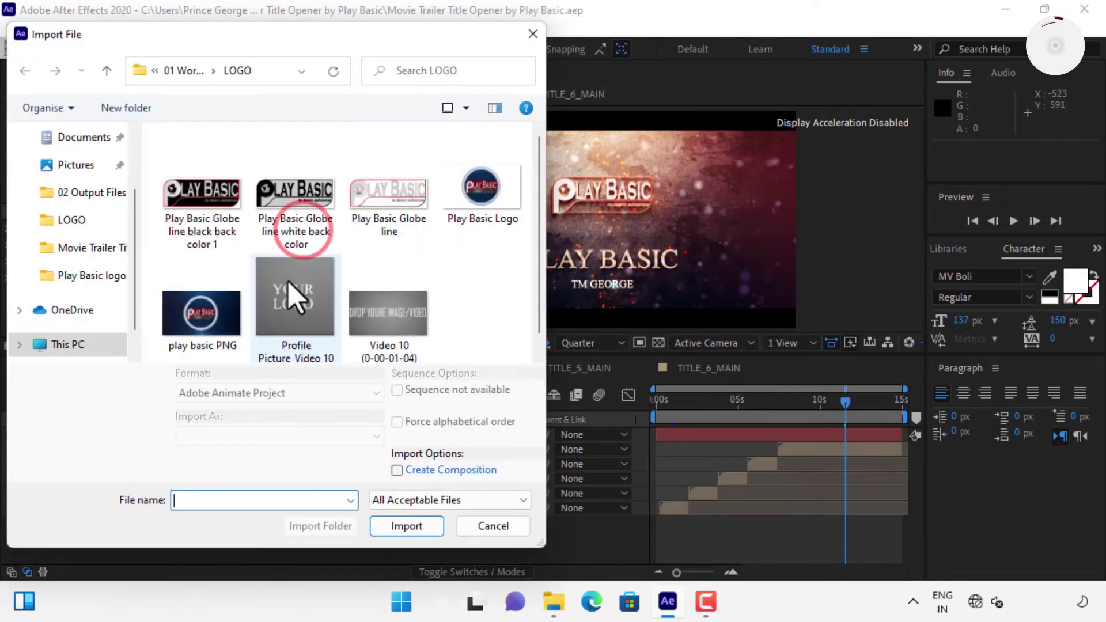
click(467, 187)
click(406, 513)
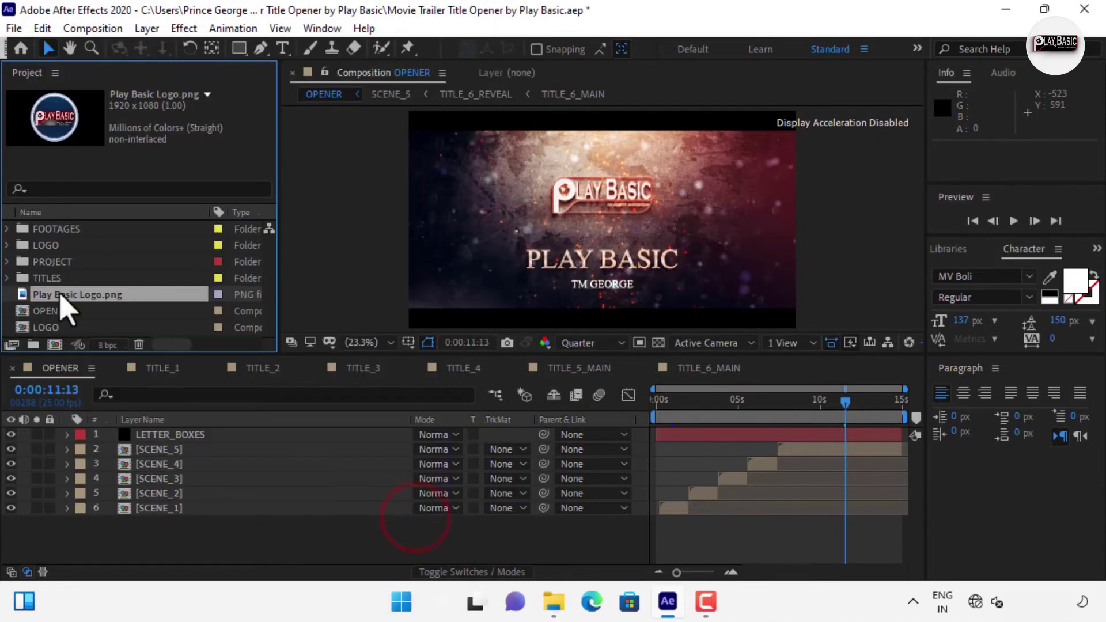
Move Play Basic Logo.png into the project's LOGO folder, expand that folder and select the image
drag(61, 296, 49, 248)
click(8, 245)
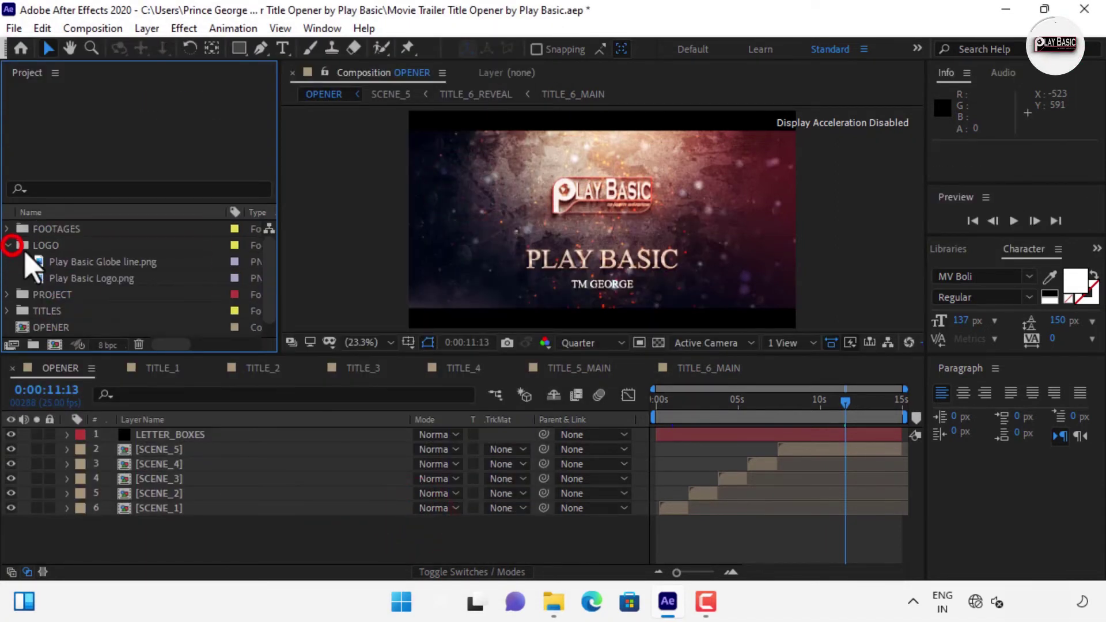
click(110, 278)
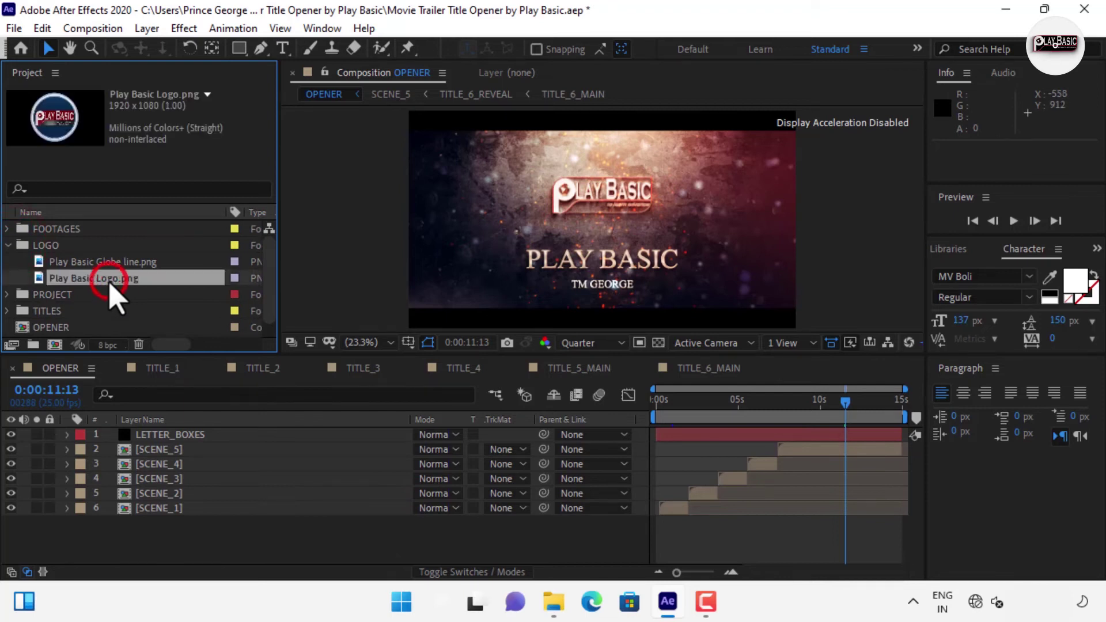
Add Play Basic Logo.png to the LOGO composition, hide the Play Basic Globe line.png layer and view the result in OPENER
drag(267, 264, 274, 327)
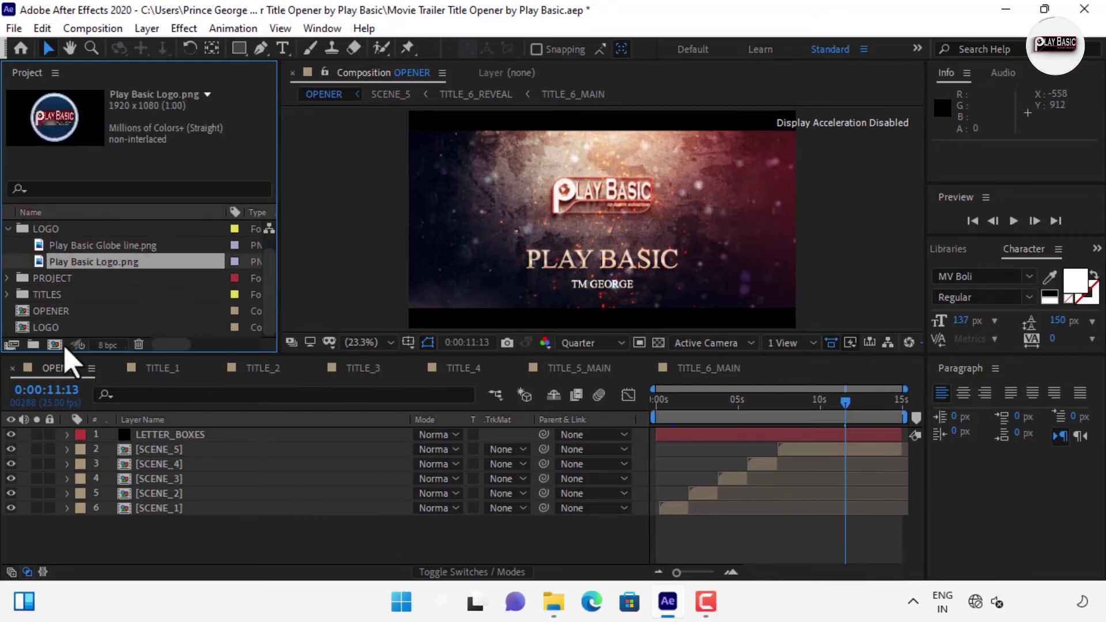
double_click(45, 328)
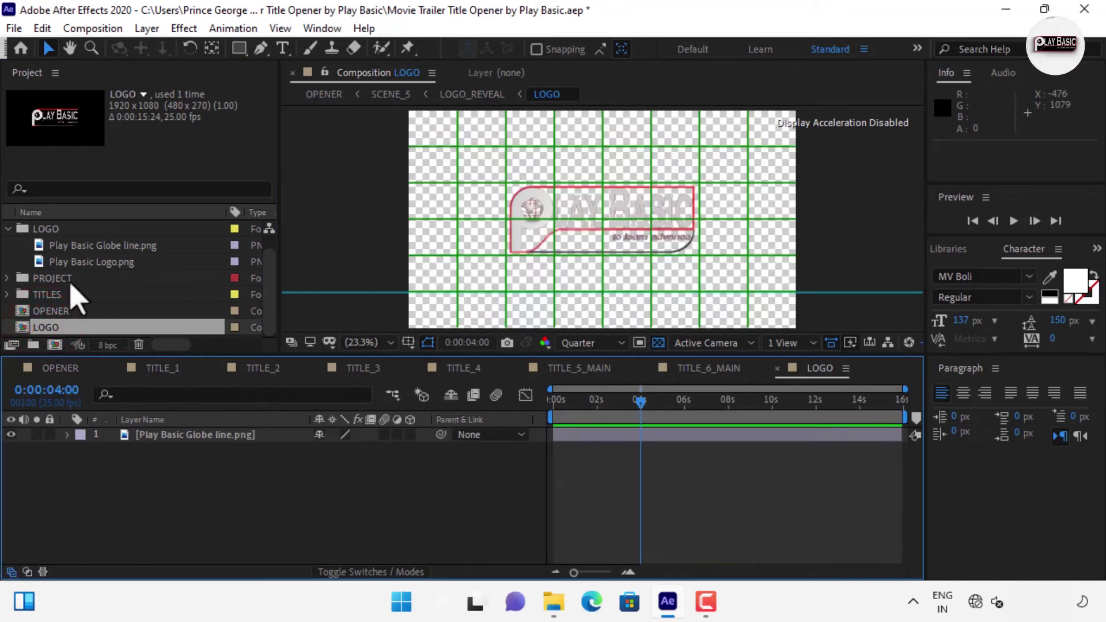
drag(84, 262, 74, 462)
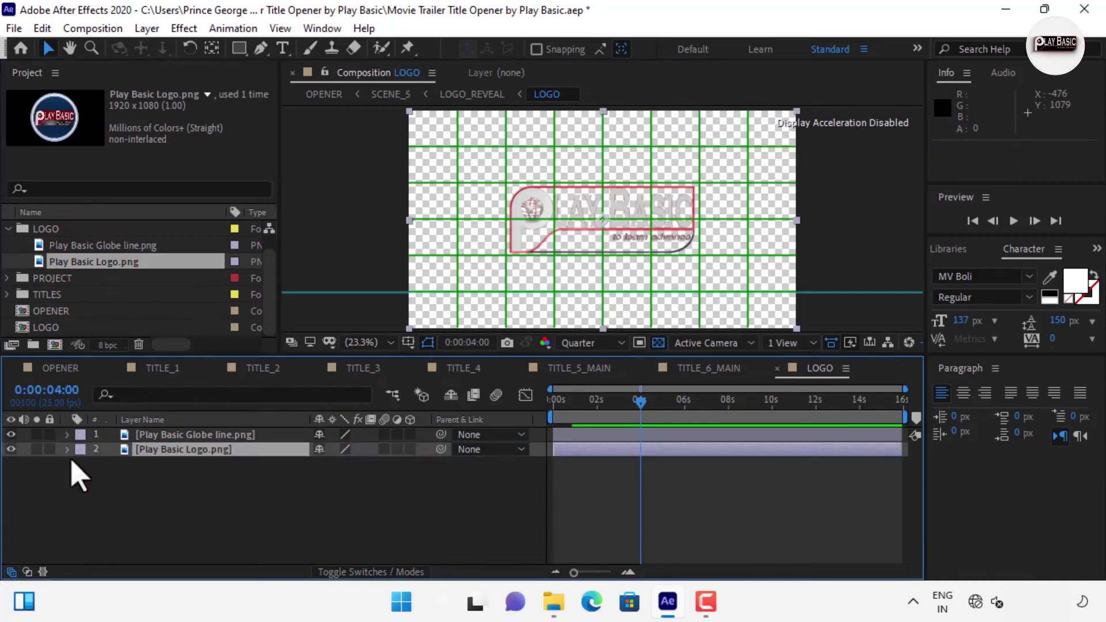
click(11, 435)
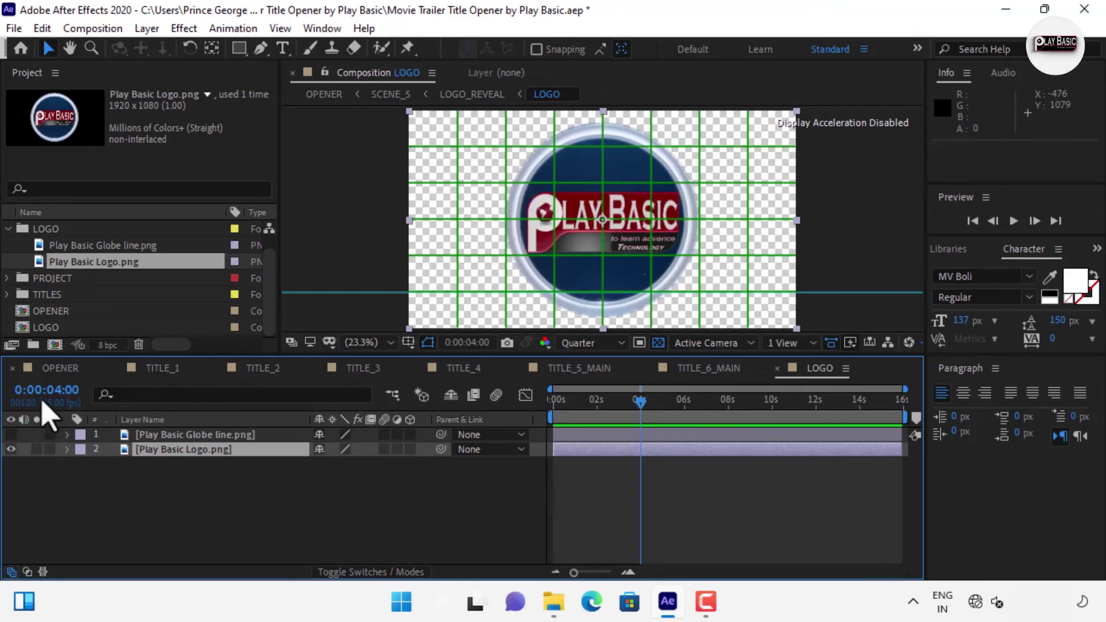
click(63, 370)
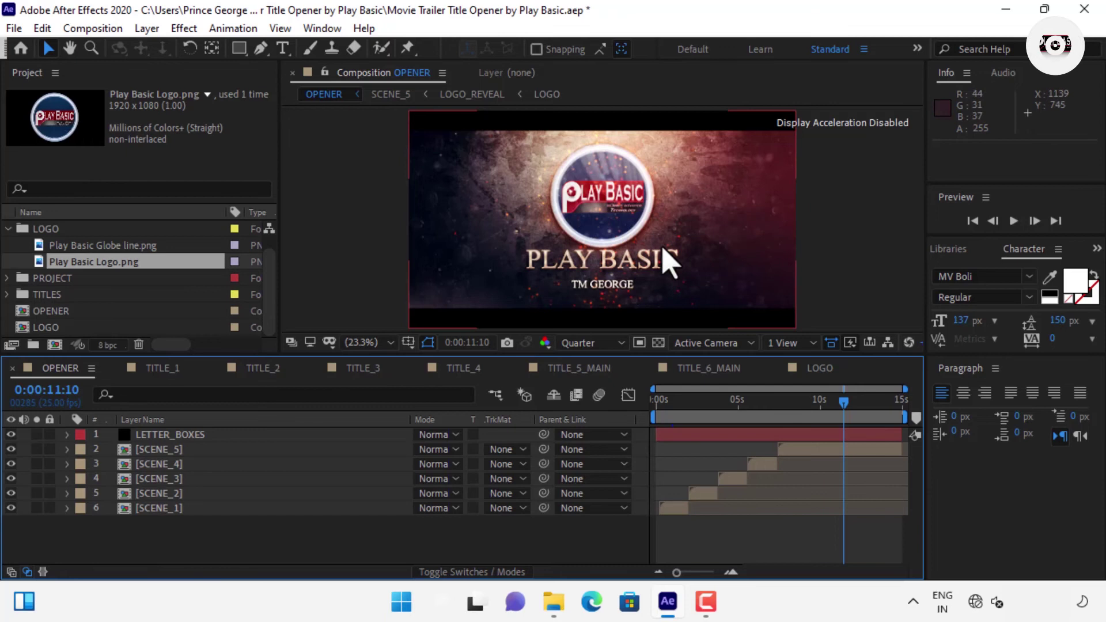
Scale the Play Basic Logo.png layer in the LOGO composition to 74% and return to the OPENER composition
click(807, 367)
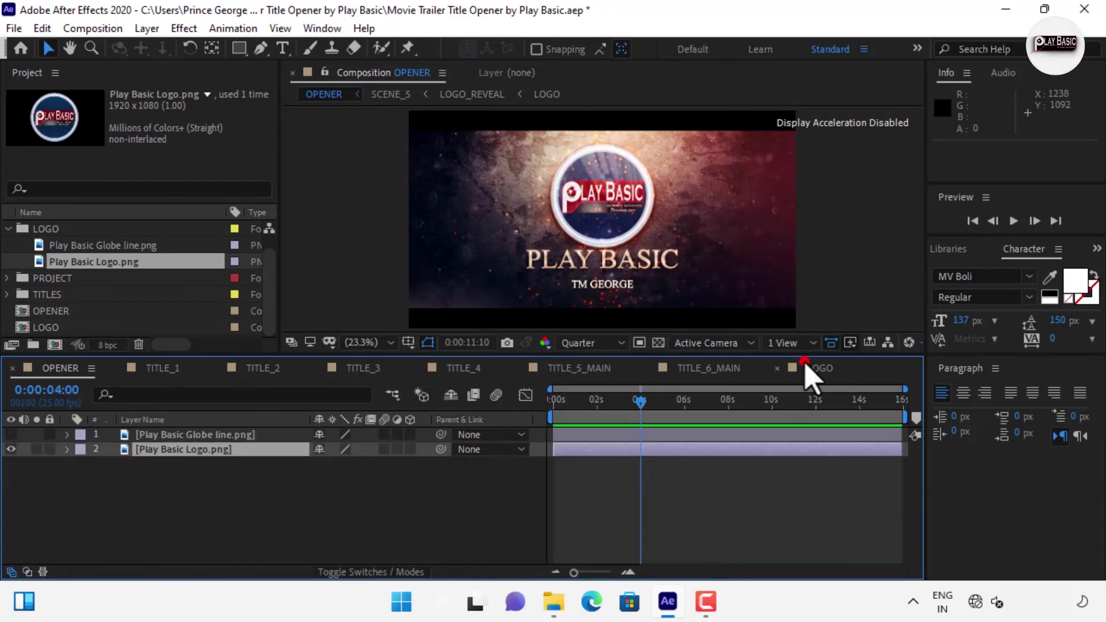
click(67, 449)
click(84, 464)
drag(345, 508, 327, 509)
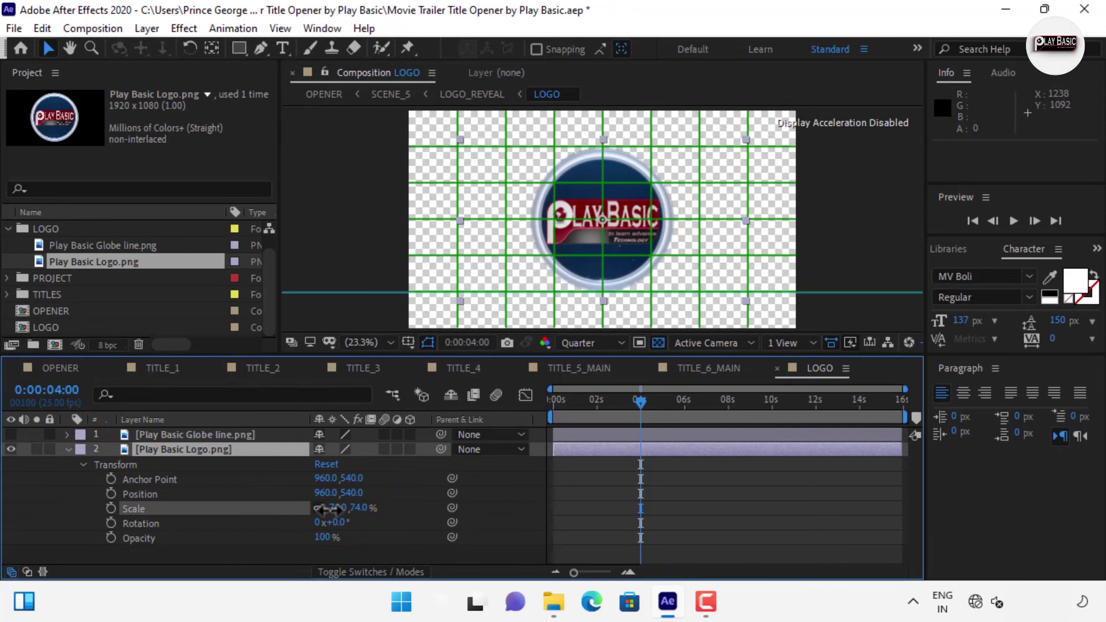
click(60, 369)
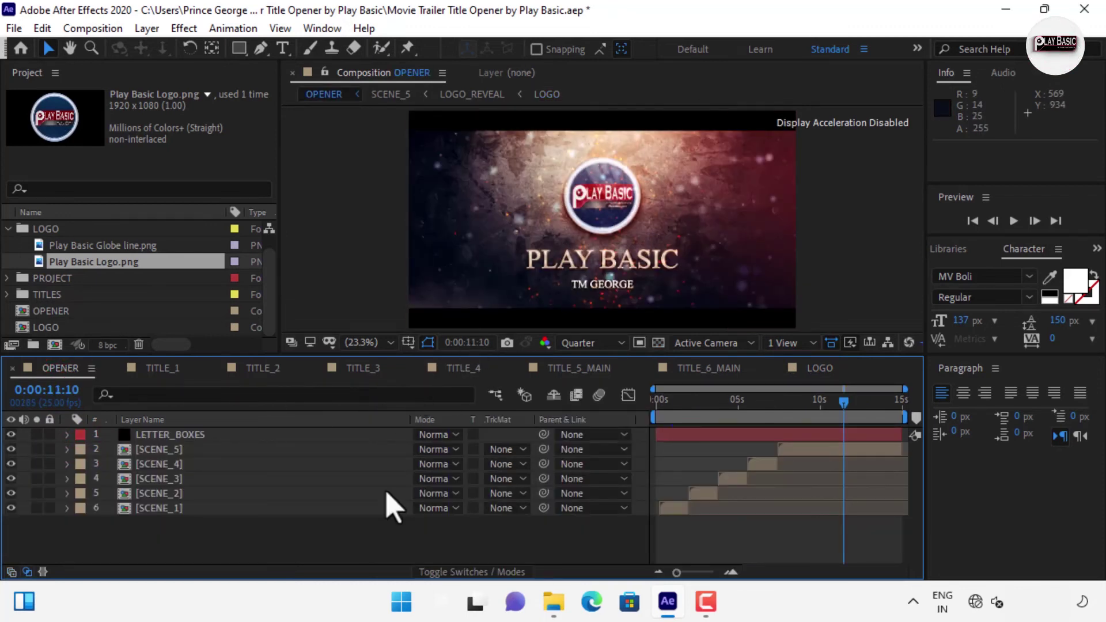
Close After Effects without saving the project changes and close the template's folder window
click(1085, 9)
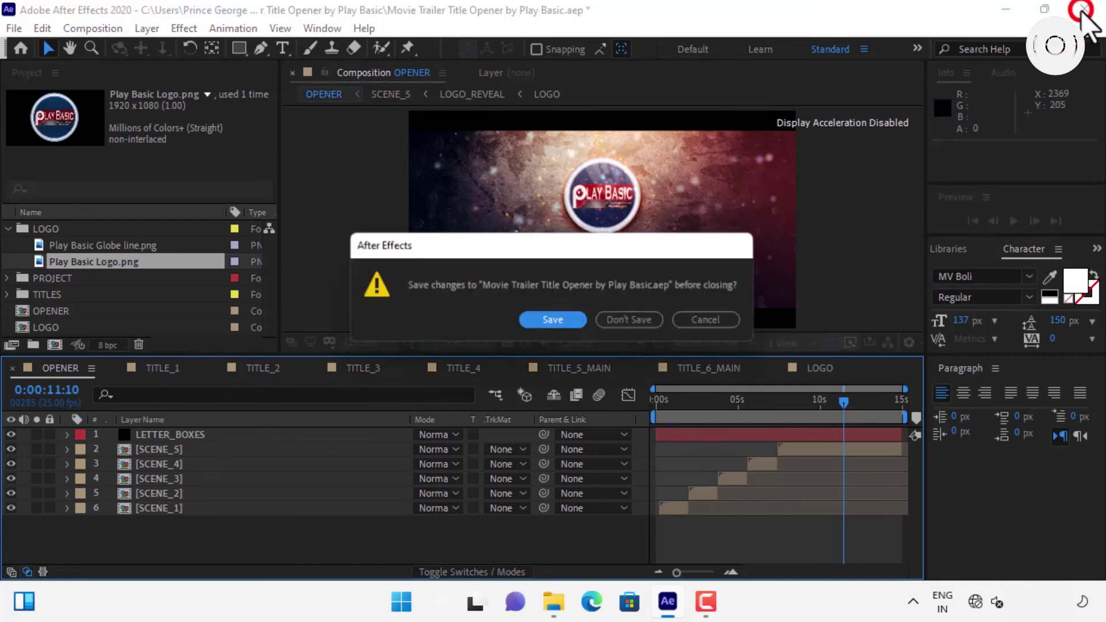
click(615, 322)
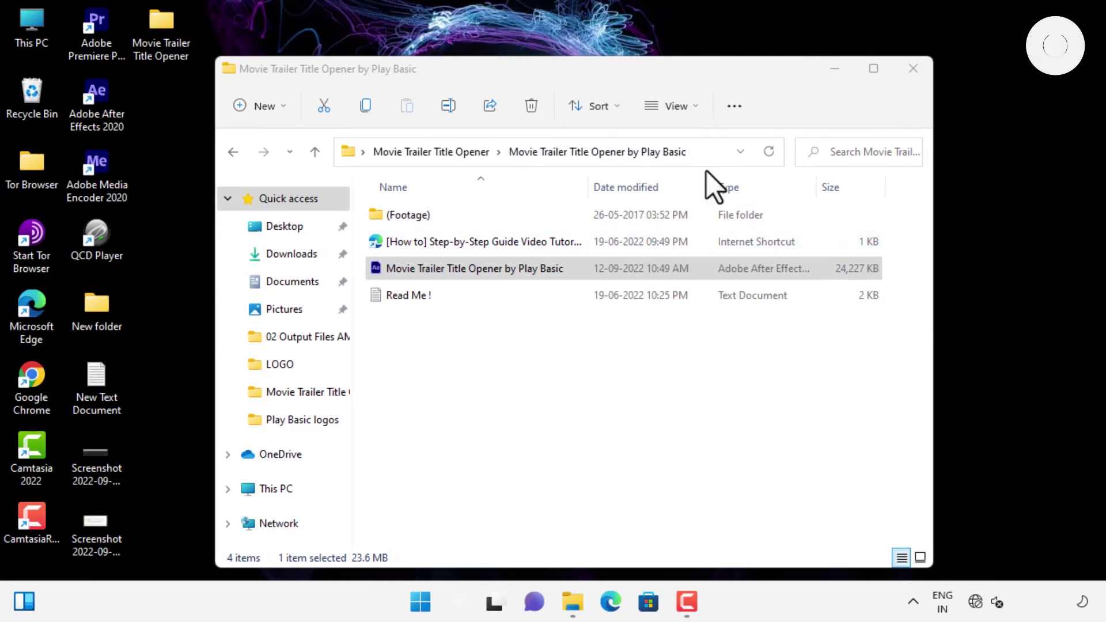
click(921, 68)
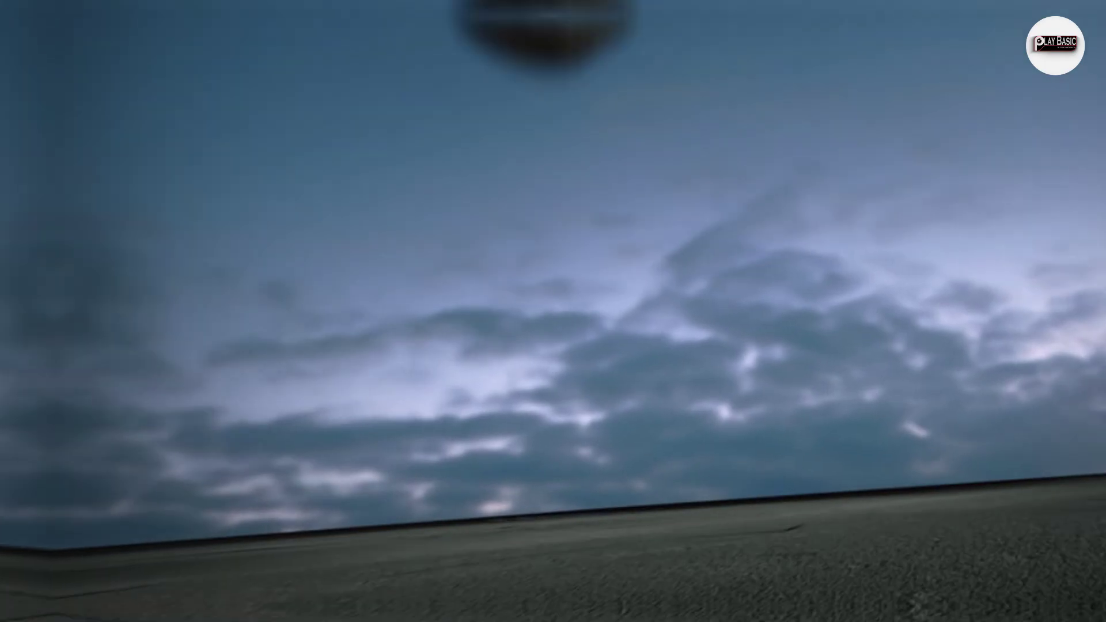